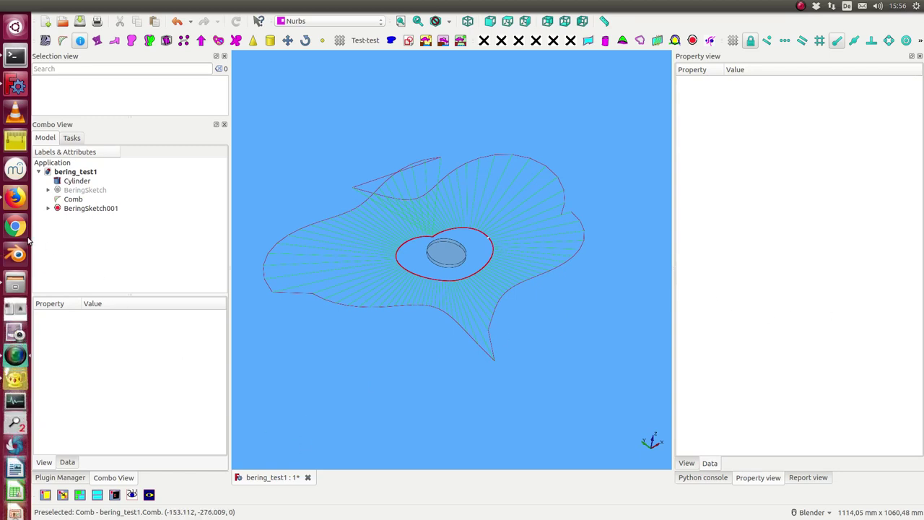
Select BeringSketch001 and orbit the view to inspect the curve
{"action": "left_click", "coordinate": [89, 209]}
{"action": "mouse_move", "coordinate": [450, 403]}
{"action": "middle_mouse_down"}
{"action": "mouse_move", "coordinate": [439, 316]}
{"action": "mouse_move", "coordinate": [435, 445]}
{"action": "mouse_move", "coordinate": [403, 411]}
{"action": "middle_mouse_up"}
{"action": "scroll", "coordinate": [402, 406], "scroll_direction": "up", "scroll_amount": 2}
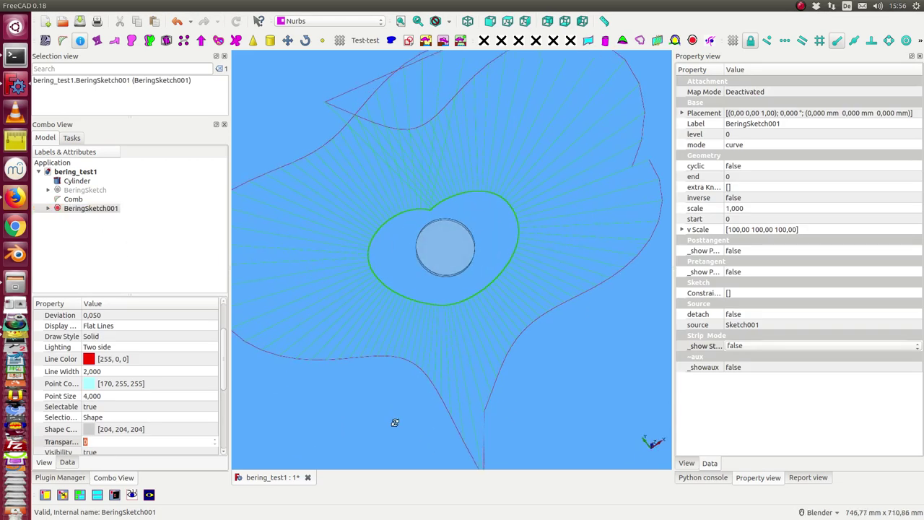
{"action": "scroll", "coordinate": [395, 423], "scroll_direction": "up", "scroll_amount": 2}
{"action": "middle_click_drag", "start_coordinate": [366, 417], "coordinate": [458, 402]}
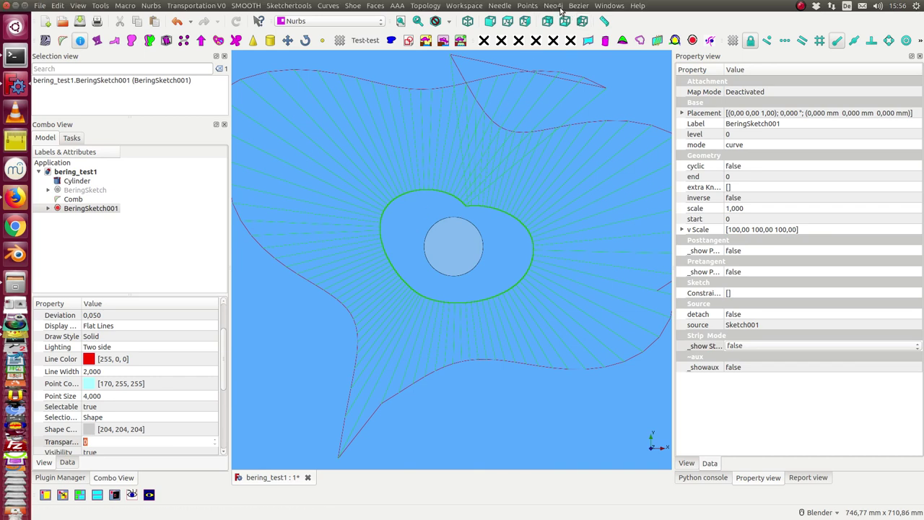
Create an eight-segment sketch circle around the cylinder disk and select Sketch002
{"action": "left_click", "coordinate": [579, 6]}
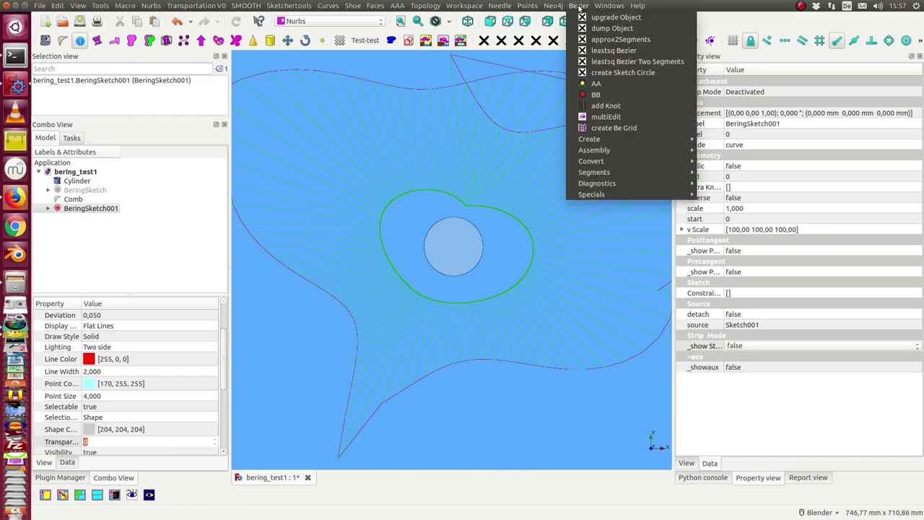
{"action": "left_click", "coordinate": [608, 74]}
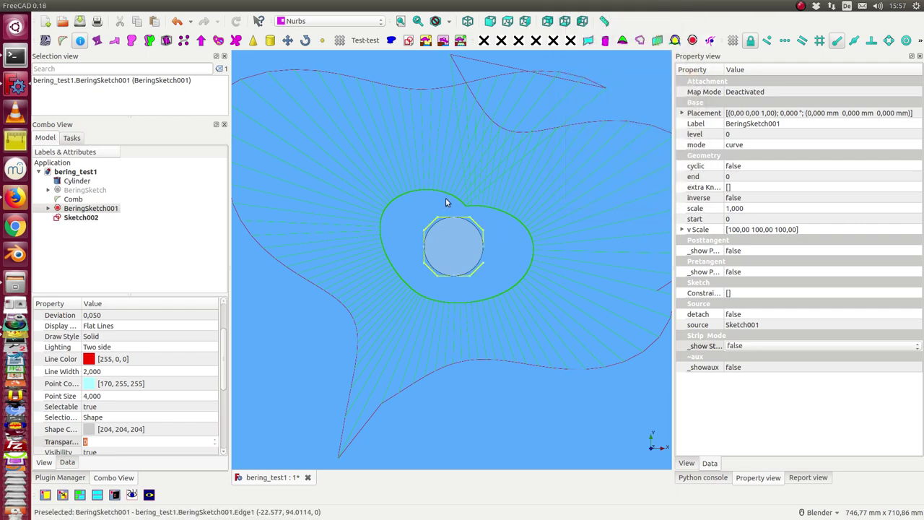
{"action": "scroll", "coordinate": [446, 198], "scroll_direction": "up", "scroll_amount": 4}
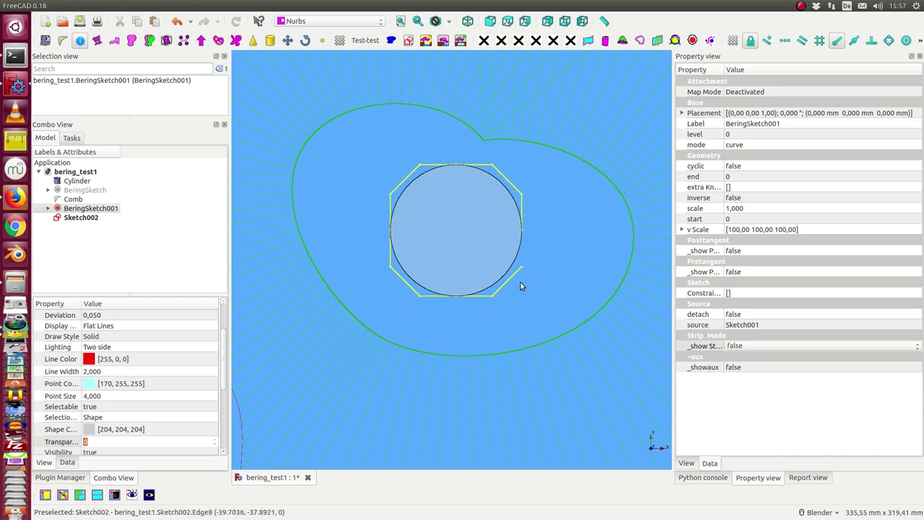
{"action": "left_click", "coordinate": [79, 220]}
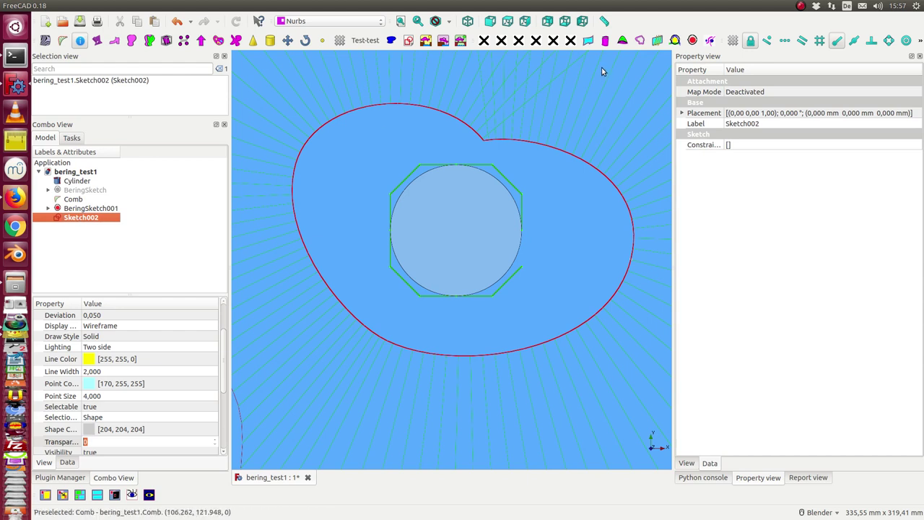
Convert Sketch002 into the Bering curve BeringSketch002 and hide the Cylinder
{"action": "left_click", "coordinate": [641, 41]}
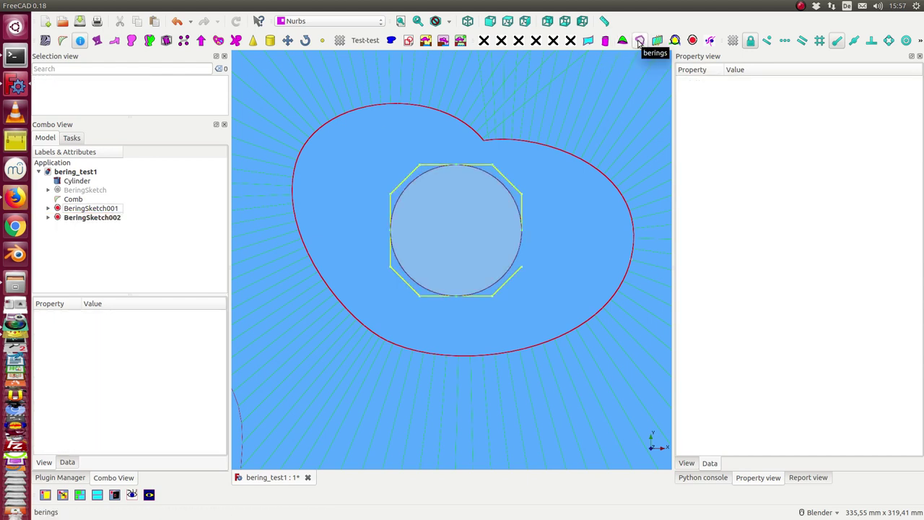
{"action": "mouse_move", "coordinate": [361, 210]}
{"action": "middle_mouse_down"}
{"action": "mouse_move", "coordinate": [498, 246]}
{"action": "mouse_move", "coordinate": [425, 176]}
{"action": "mouse_move", "coordinate": [330, 221]}
{"action": "mouse_move", "coordinate": [312, 169]}
{"action": "mouse_move", "coordinate": [328, 203]}
{"action": "mouse_move", "coordinate": [317, 177]}
{"action": "middle_mouse_up"}
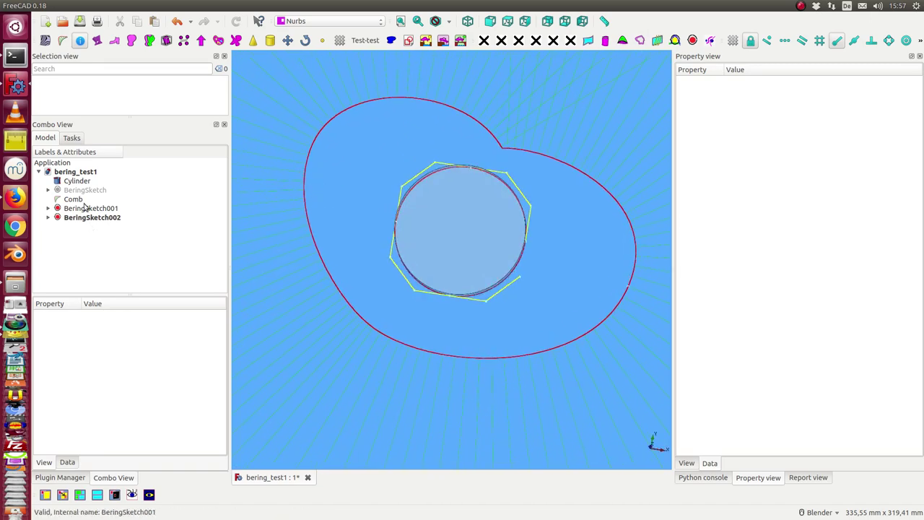
{"action": "left_click", "coordinate": [76, 181]}
{"action": "key", "text": "space"}
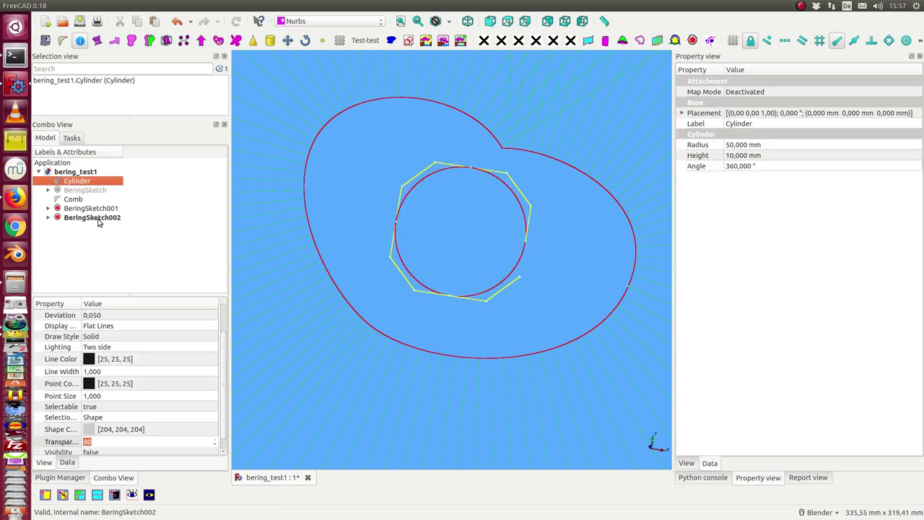
Hide Sketch002's control polygon and switch to the top view
{"action": "left_click", "coordinate": [48, 217]}
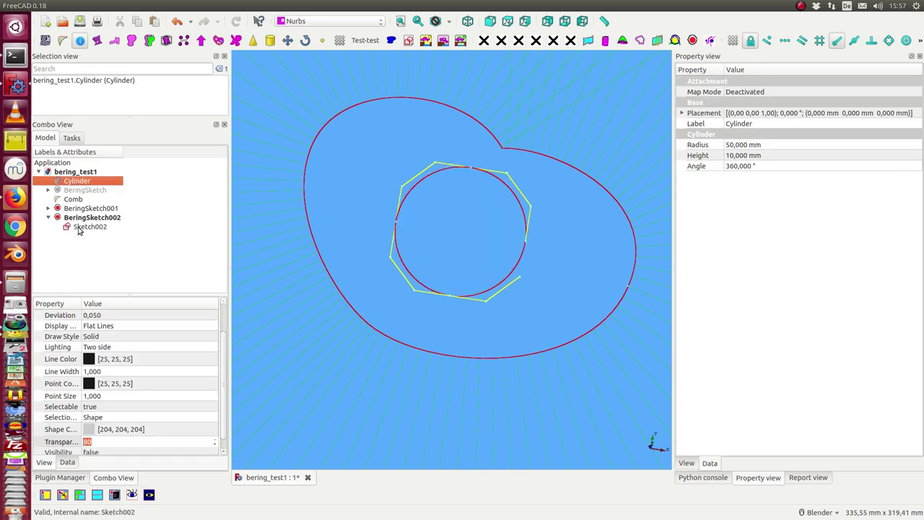
{"action": "left_click", "coordinate": [83, 226]}
{"action": "key", "text": "space"}
{"action": "mouse_move", "coordinate": [499, 401]}
{"action": "middle_mouse_down"}
{"action": "mouse_move", "coordinate": [501, 310]}
{"action": "mouse_move", "coordinate": [518, 325]}
{"action": "mouse_move", "coordinate": [503, 310]}
{"action": "middle_mouse_up"}
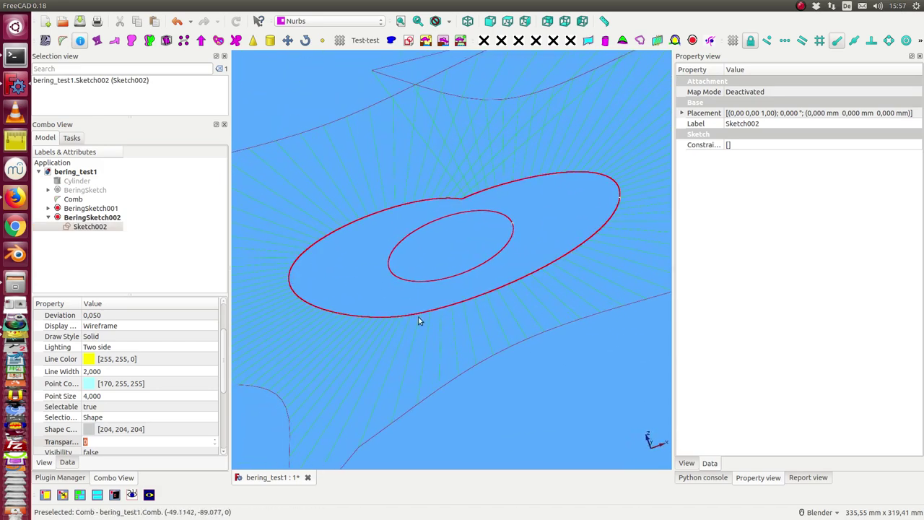
{"action": "key", "text": "2"}
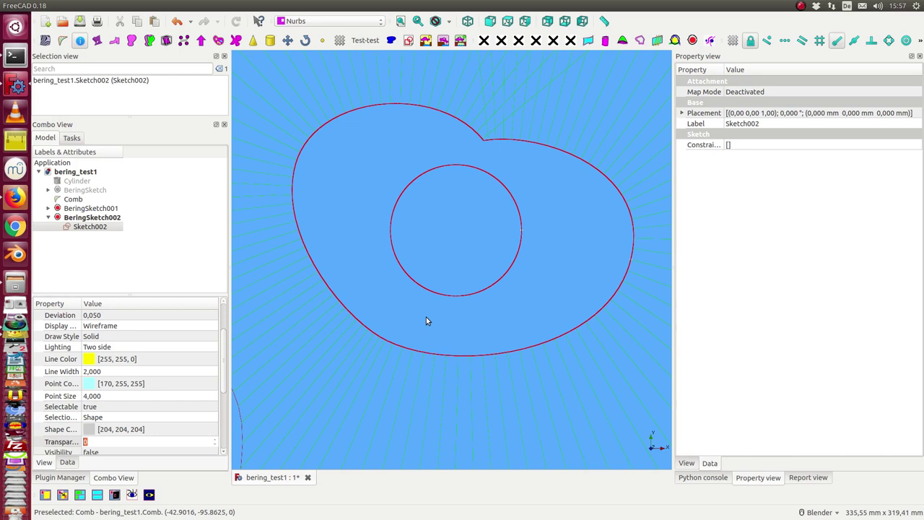
Set _show Strip and stripmode to true on both BeringSketch001 and BeringSketch002
{"action": "left_click", "coordinate": [82, 208]}
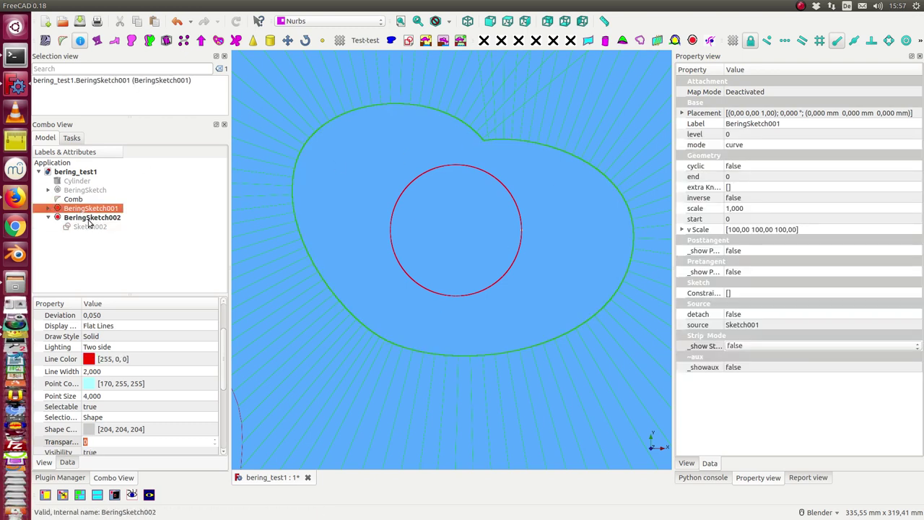
{"action": "left_click", "coordinate": [83, 216], "text": "ctrl"}
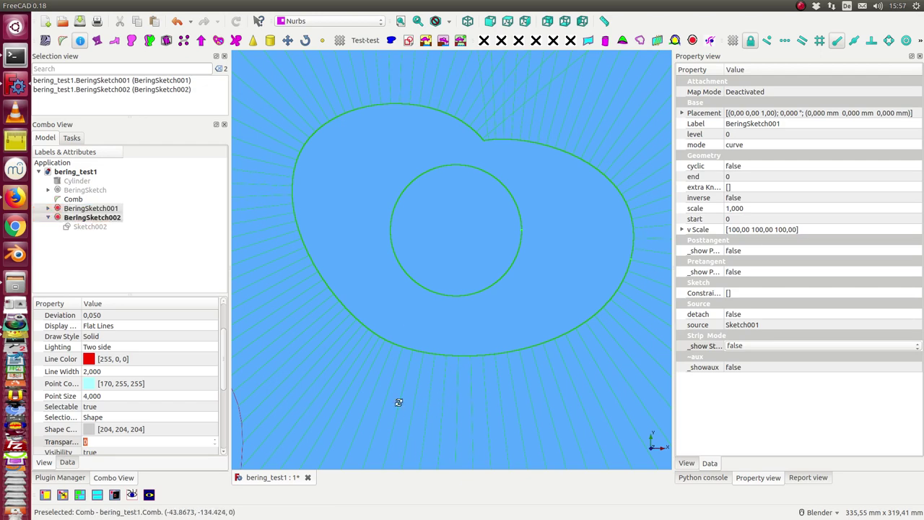
{"action": "middle_click_drag", "start_coordinate": [398, 400], "coordinate": [447, 334]}
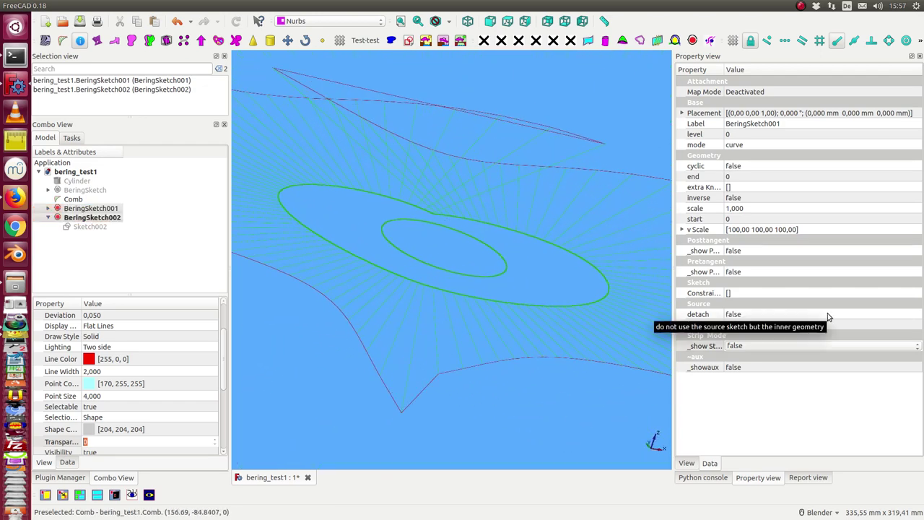
{"action": "left_click", "coordinate": [767, 347]}
{"action": "left_click", "coordinate": [767, 360]}
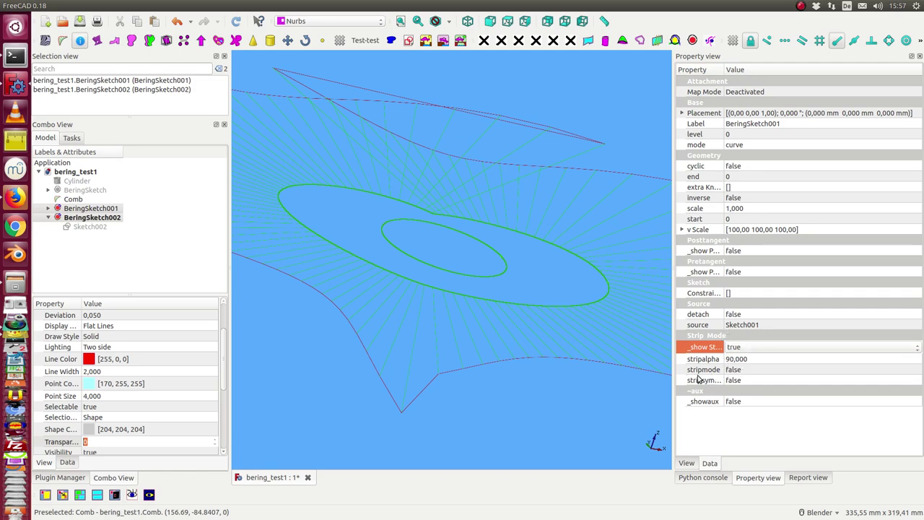
{"action": "left_click", "coordinate": [759, 372]}
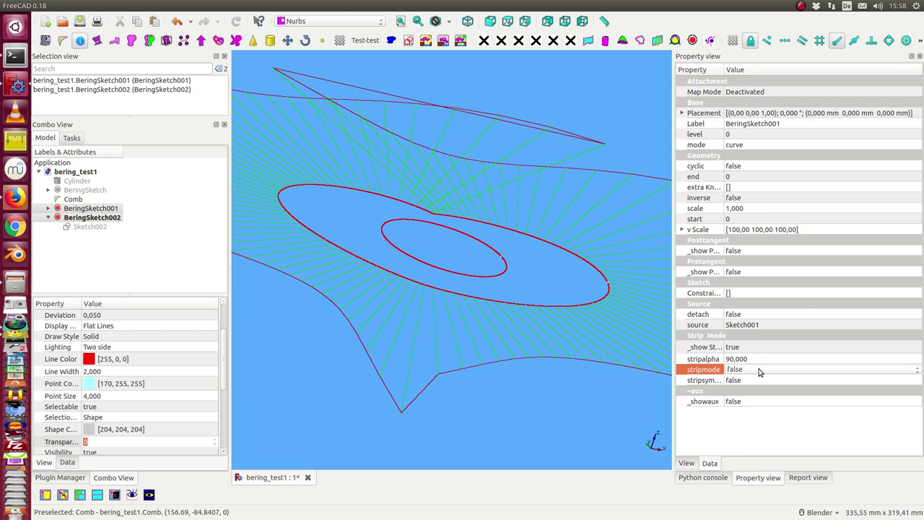
{"action": "scroll", "coordinate": [758, 371], "scroll_direction": "down", "scroll_amount": 1}
{"action": "mouse_move", "coordinate": [623, 382]}
{"action": "middle_mouse_down"}
{"action": "mouse_move", "coordinate": [554, 364]}
{"action": "mouse_move", "coordinate": [489, 259]}
{"action": "mouse_move", "coordinate": [591, 328]}
{"action": "middle_mouse_up"}
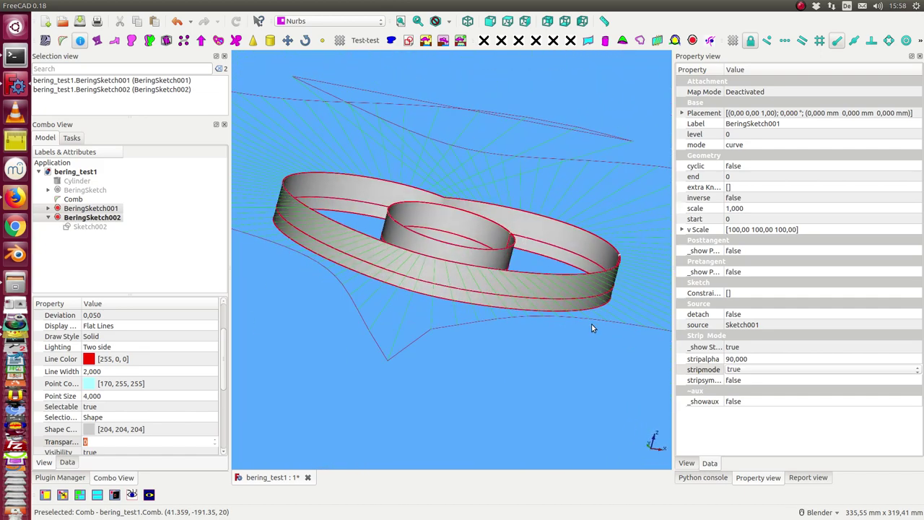
Check front, top and isometric views and select the inner ring's band surface
{"action": "key", "text": "1"}
{"action": "key", "text": "2"}
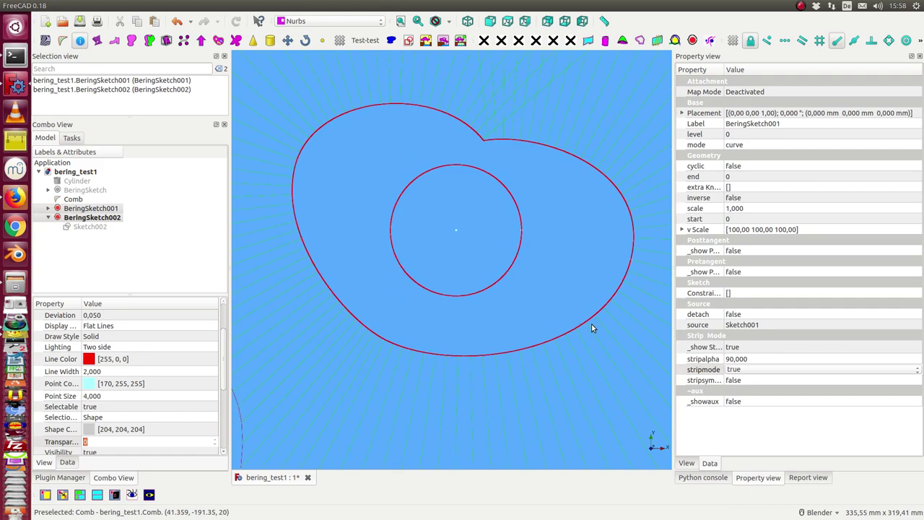
{"action": "key", "text": "0"}
{"action": "left_click", "coordinate": [484, 279]}
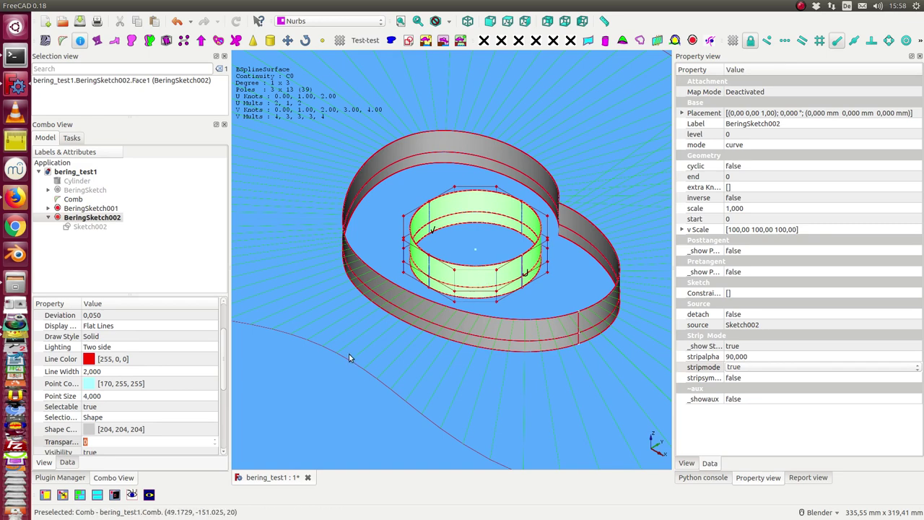
Lift the inner ring well above the outer one with Draft Move, then select both Bering sketches
{"action": "key", "text": "1"}
{"action": "scroll", "coordinate": [441, 92], "scroll_direction": "down", "scroll_amount": 5}
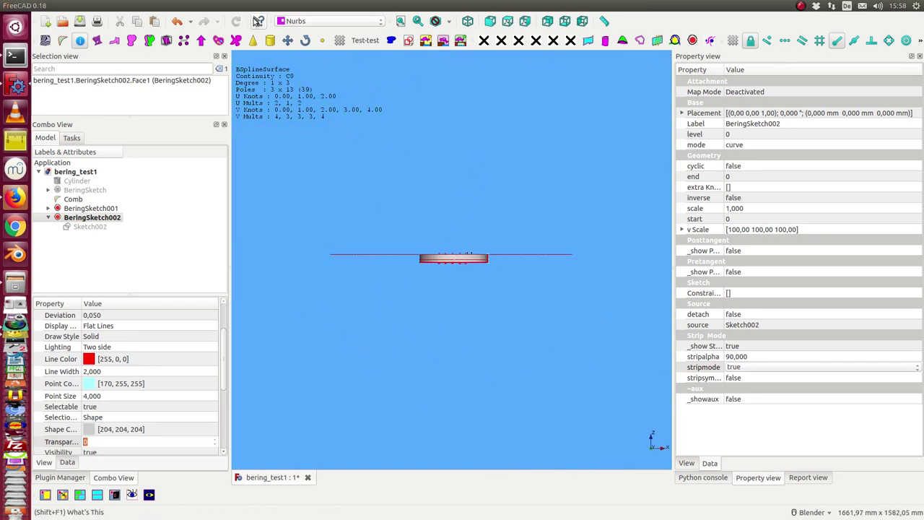
{"action": "left_click", "coordinate": [287, 40]}
{"action": "left_click", "coordinate": [367, 225]}
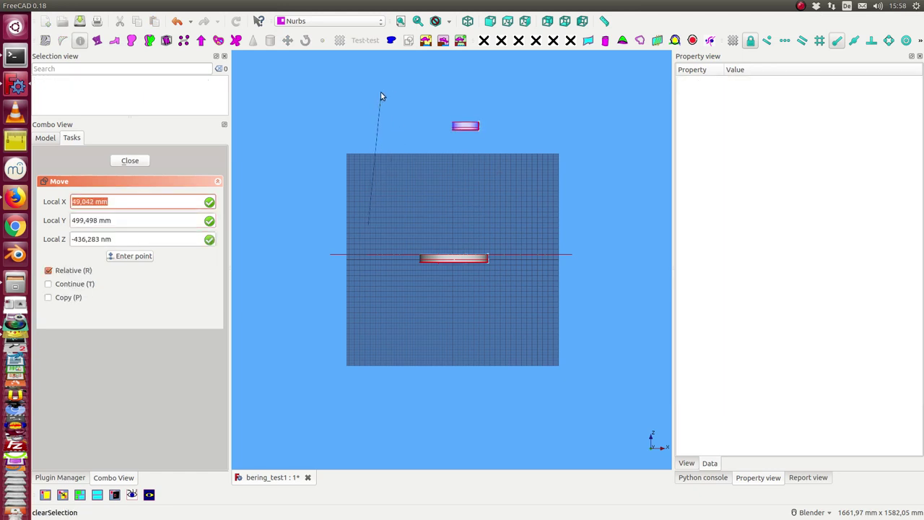
{"action": "left_click", "coordinate": [382, 96]}
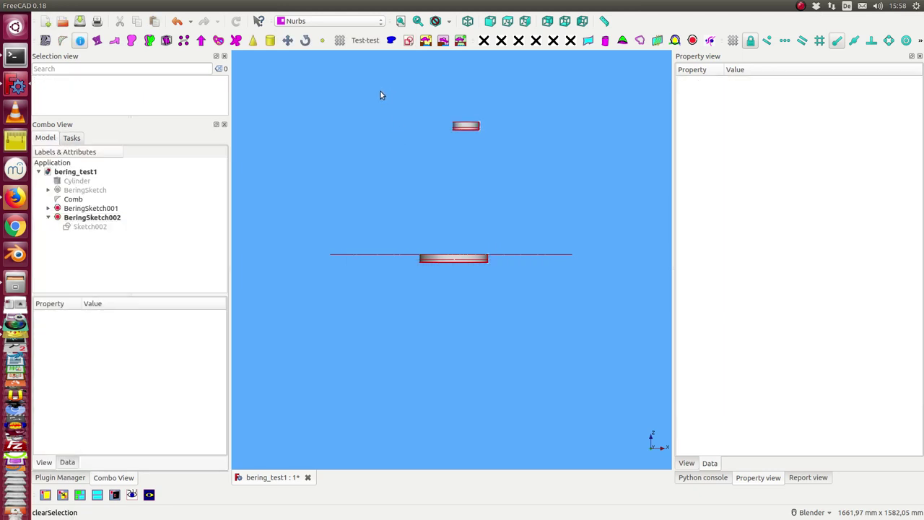
{"action": "left_click", "coordinate": [97, 209]}
{"action": "left_click", "coordinate": [103, 219], "text": "ctrl"}
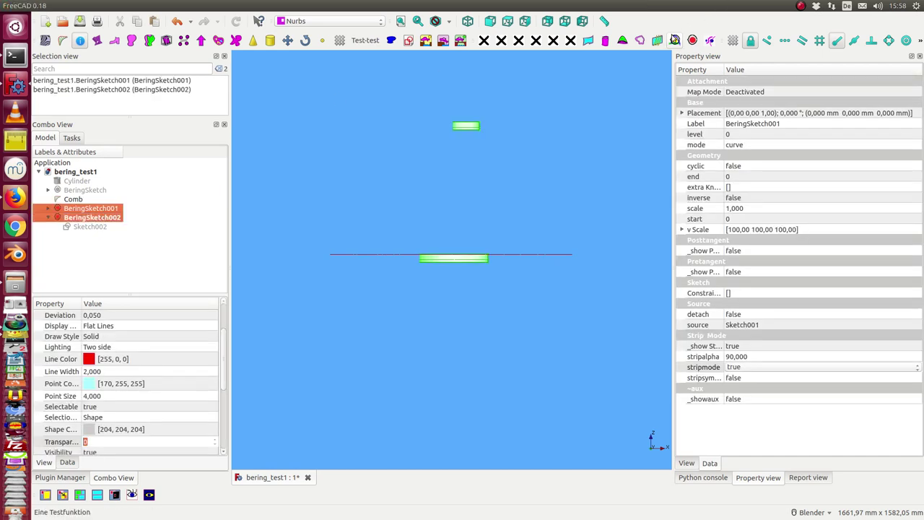
{"action": "mouse_move", "coordinate": [578, 5]}
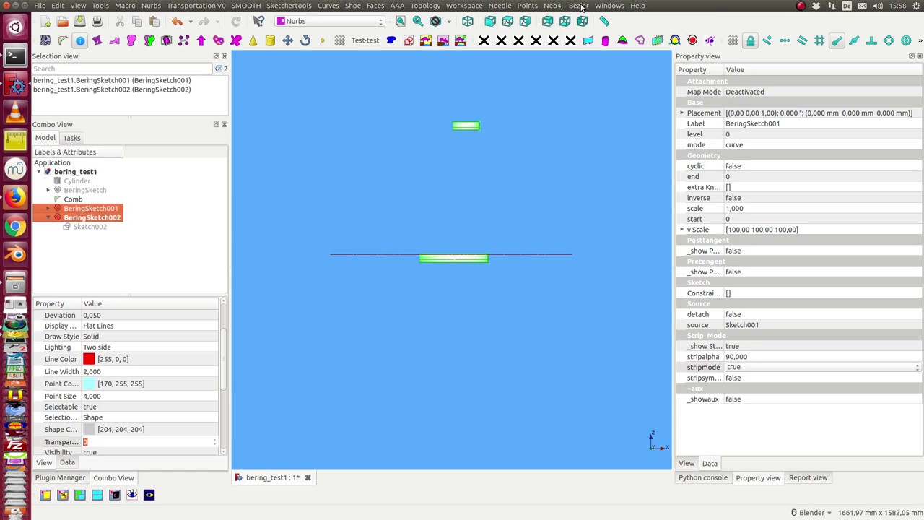
Loft a BeringFace surface between the two Bering curves, forming a tapered tube
{"action": "left_click", "coordinate": [582, 7]}
{"action": "mouse_move", "coordinate": [594, 151]}
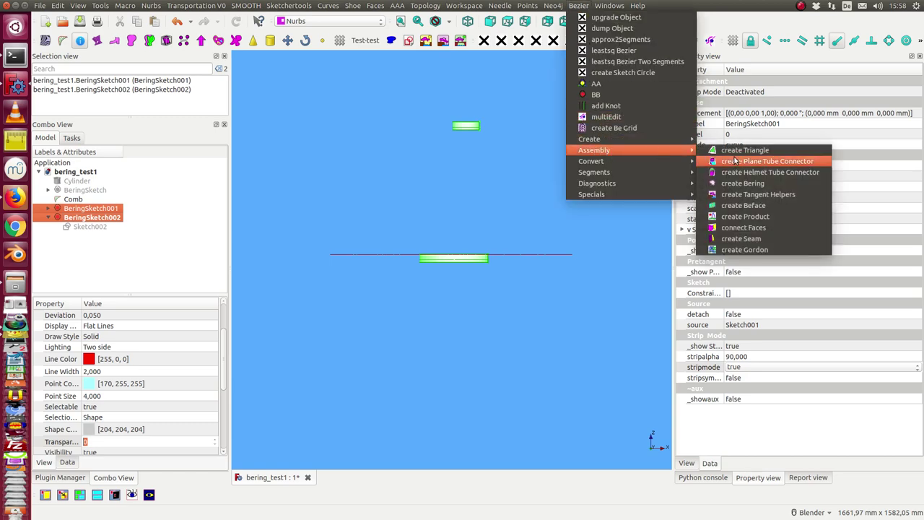
{"action": "left_click", "coordinate": [745, 208]}
{"action": "mouse_move", "coordinate": [589, 155]}
{"action": "middle_mouse_down"}
{"action": "mouse_move", "coordinate": [526, 198]}
{"action": "mouse_move", "coordinate": [516, 279]}
{"action": "mouse_move", "coordinate": [543, 287]}
{"action": "mouse_move", "coordinate": [582, 215]}
{"action": "mouse_move", "coordinate": [566, 149]}
{"action": "middle_mouse_up"}
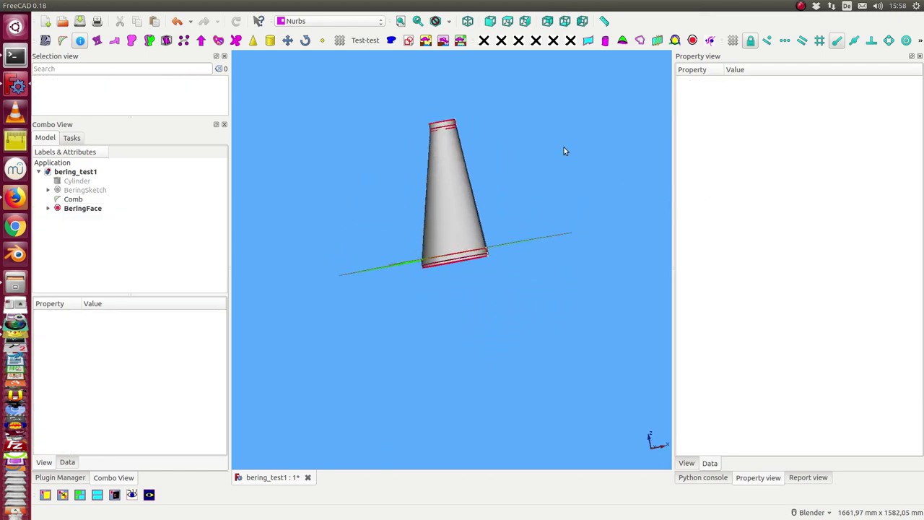
{"action": "scroll", "coordinate": [518, 192], "scroll_direction": "up", "scroll_amount": 3}
{"action": "mouse_move", "coordinate": [518, 192]}
{"action": "middle_mouse_down"}
{"action": "mouse_move", "coordinate": [503, 216]}
{"action": "mouse_move", "coordinate": [525, 222]}
{"action": "mouse_move", "coordinate": [516, 215]}
{"action": "middle_mouse_up"}
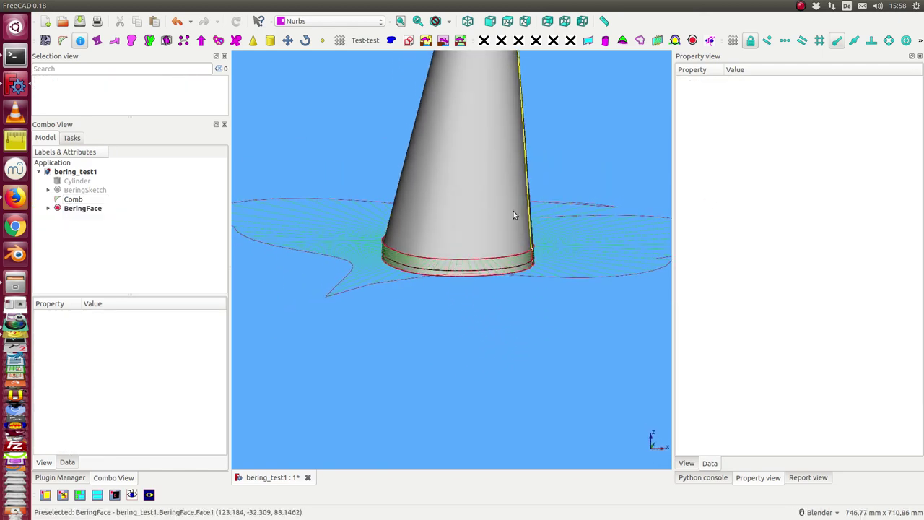
Expand BeringFace and BeringSketch001 in the tree and select the nested Sketch001
{"action": "left_click", "coordinate": [47, 208]}
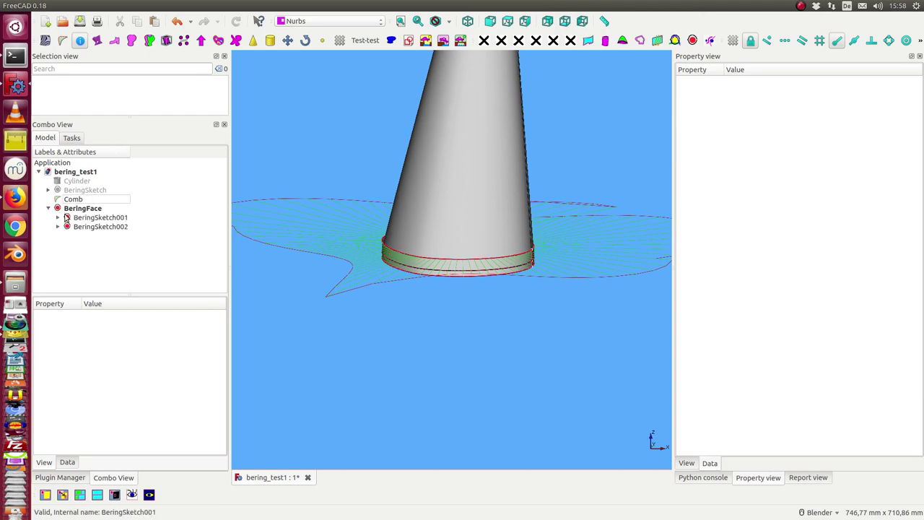
{"action": "mouse_move", "coordinate": [299, 250]}
{"action": "middle_mouse_down"}
{"action": "mouse_move", "coordinate": [343, 244]}
{"action": "mouse_move", "coordinate": [373, 203]}
{"action": "mouse_move", "coordinate": [424, 215]}
{"action": "middle_mouse_up"}
{"action": "scroll", "coordinate": [424, 215], "scroll_direction": "down", "scroll_amount": 3}
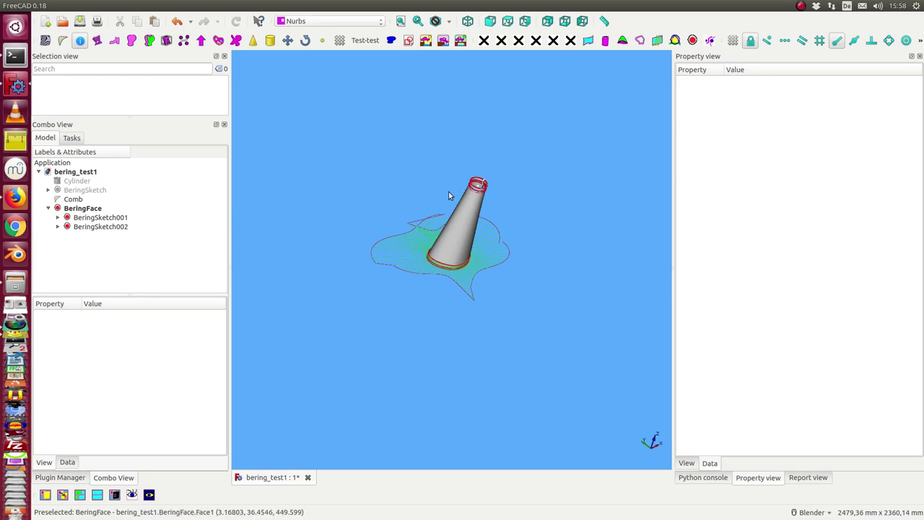
{"action": "scroll", "coordinate": [449, 192], "scroll_direction": "up", "scroll_amount": 5}
{"action": "mouse_move", "coordinate": [415, 153]}
{"action": "middle_mouse_down"}
{"action": "mouse_move", "coordinate": [447, 222]}
{"action": "mouse_move", "coordinate": [454, 192]}
{"action": "mouse_move", "coordinate": [371, 108]}
{"action": "mouse_move", "coordinate": [363, 124]}
{"action": "middle_mouse_up"}
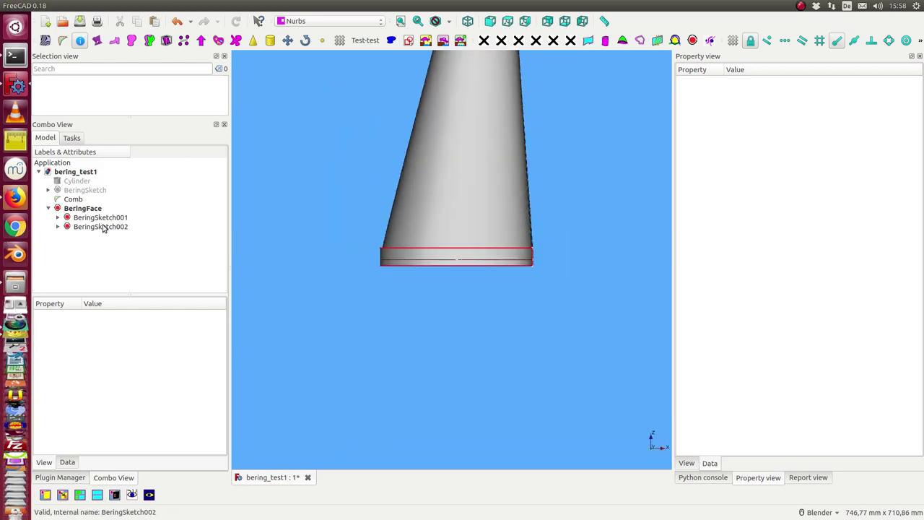
{"action": "left_click", "coordinate": [58, 217]}
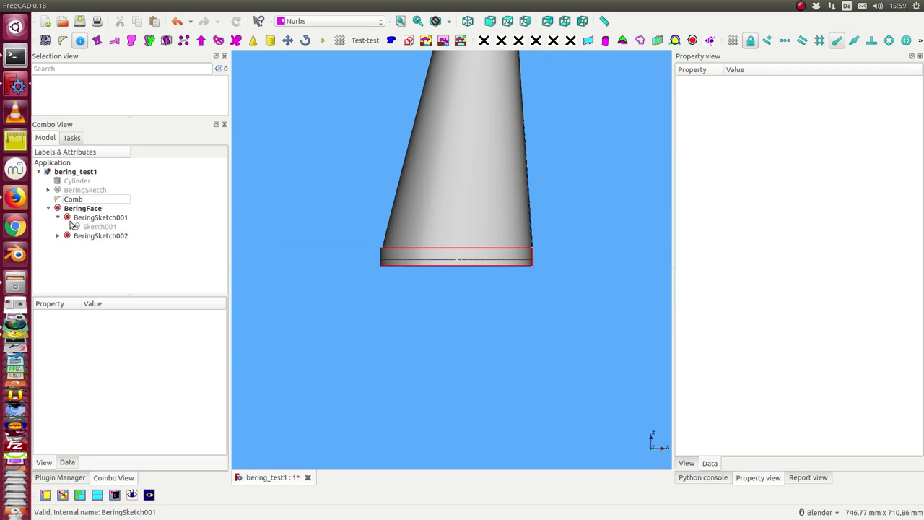
{"action": "left_click", "coordinate": [91, 226]}
Pull a Sketch001 control pole outward into a pointed lobe, then close the sketch
{"action": "double_click", "coordinate": [91, 226]}
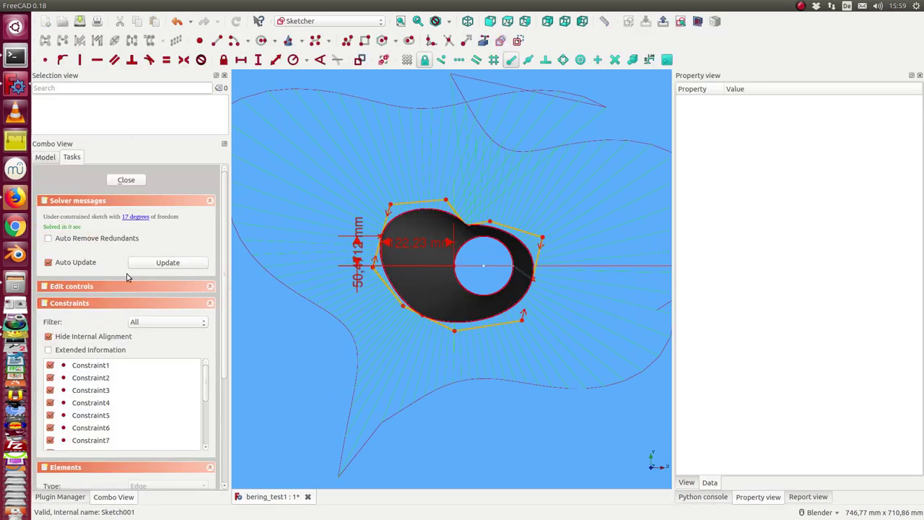
{"action": "left_click_drag", "start_coordinate": [465, 224], "coordinate": [489, 169]}
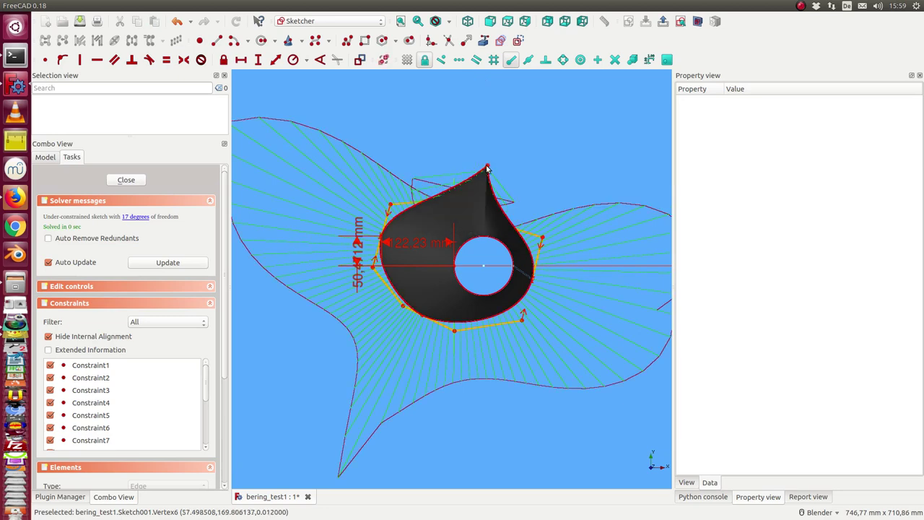
{"action": "mouse_move", "coordinate": [320, 185]}
{"action": "middle_mouse_down"}
{"action": "mouse_move", "coordinate": [367, 306]}
{"action": "mouse_move", "coordinate": [262, 144]}
{"action": "middle_mouse_up"}
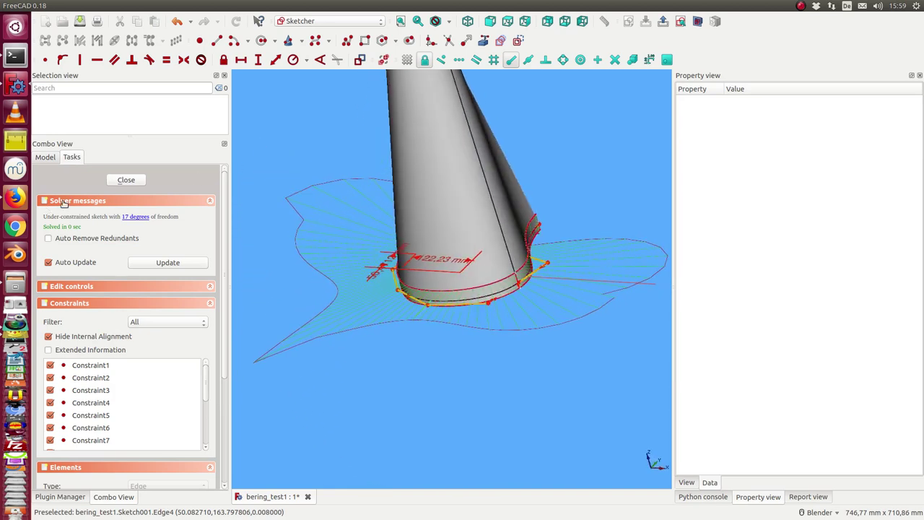
{"action": "left_click", "coordinate": [125, 180]}
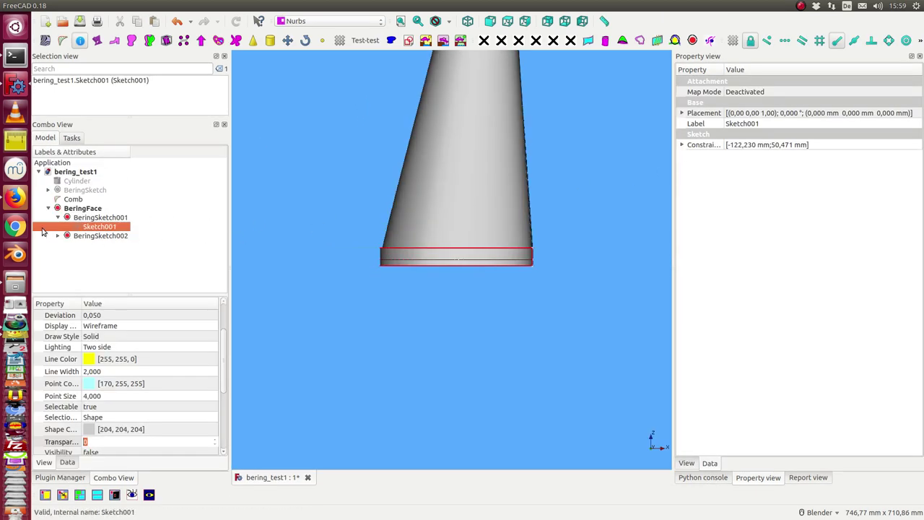
Turn on _show Posttangent for BeringSketch001
{"action": "left_click", "coordinate": [101, 218]}
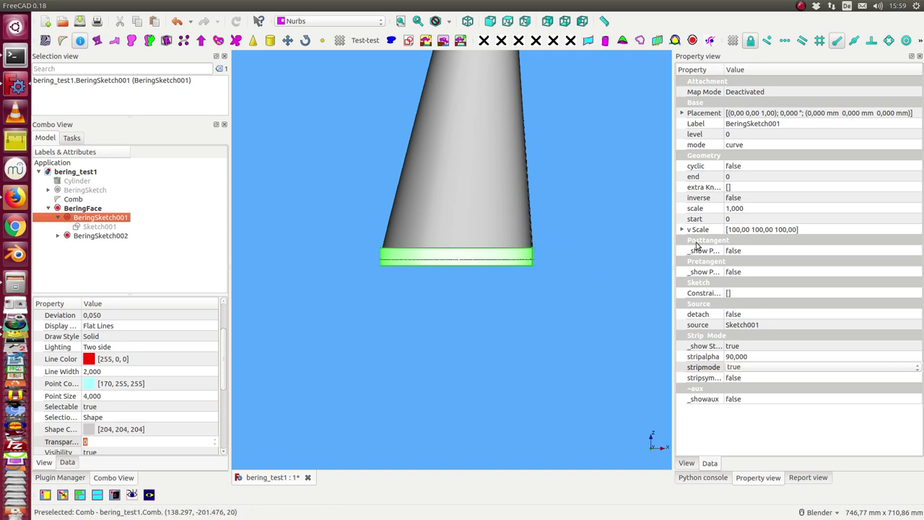
{"action": "double_click", "coordinate": [757, 252]}
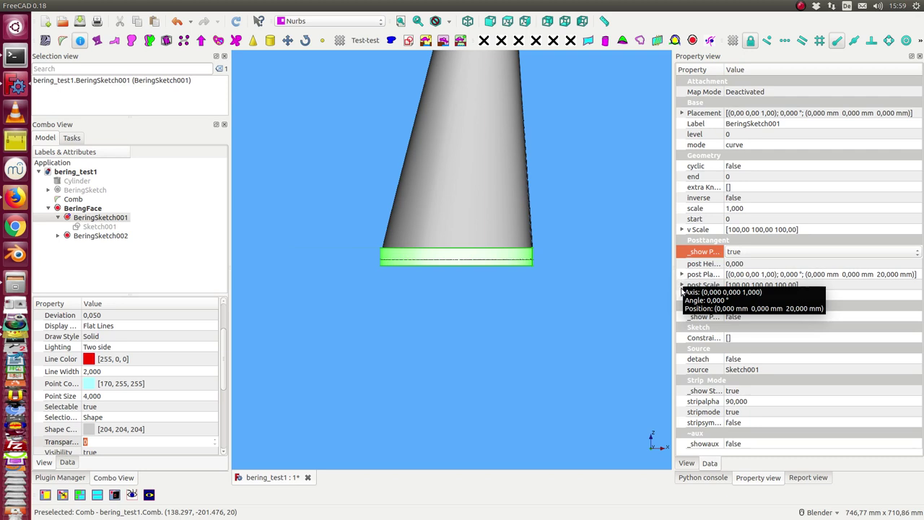
{"action": "left_click", "coordinate": [681, 286]}
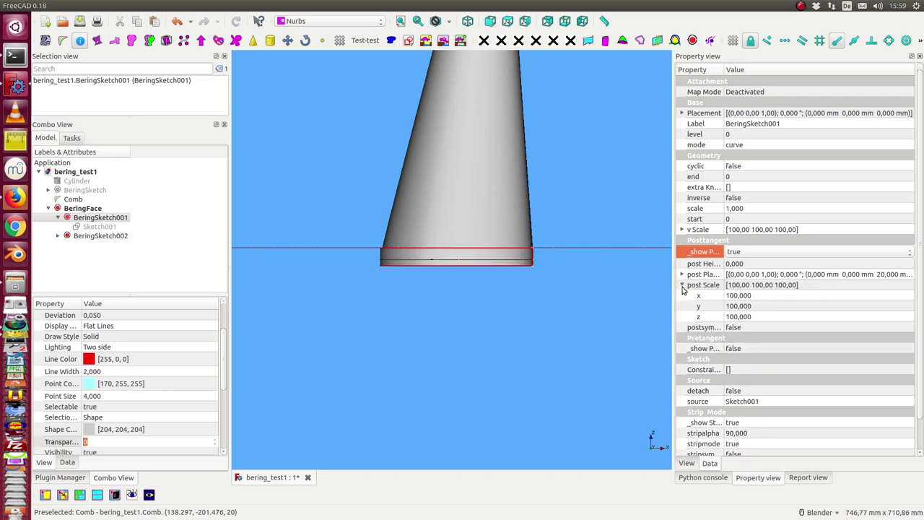
Set BeringSketch001's post Scale x and y to 120 to flare the base
{"action": "left_click", "coordinate": [784, 296]}
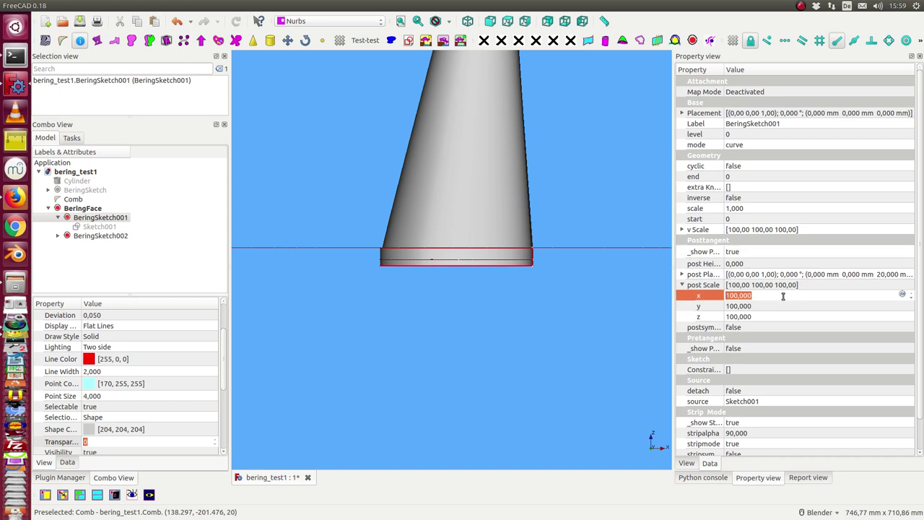
{"action": "type", "text": "120"}
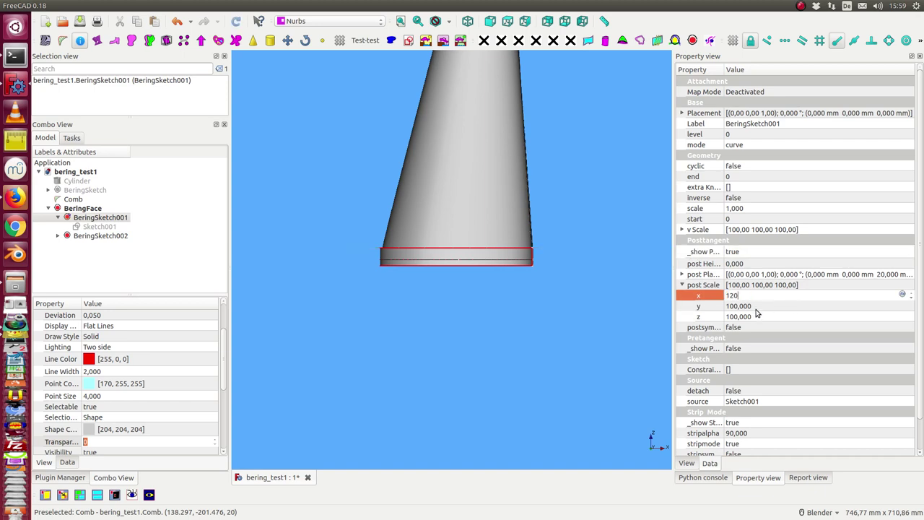
{"action": "left_click", "coordinate": [758, 306]}
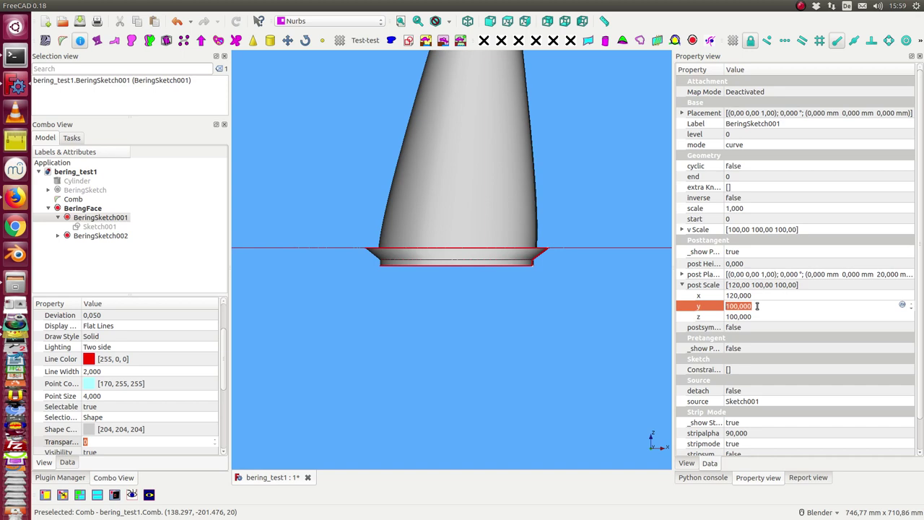
{"action": "type", "text": "120"}
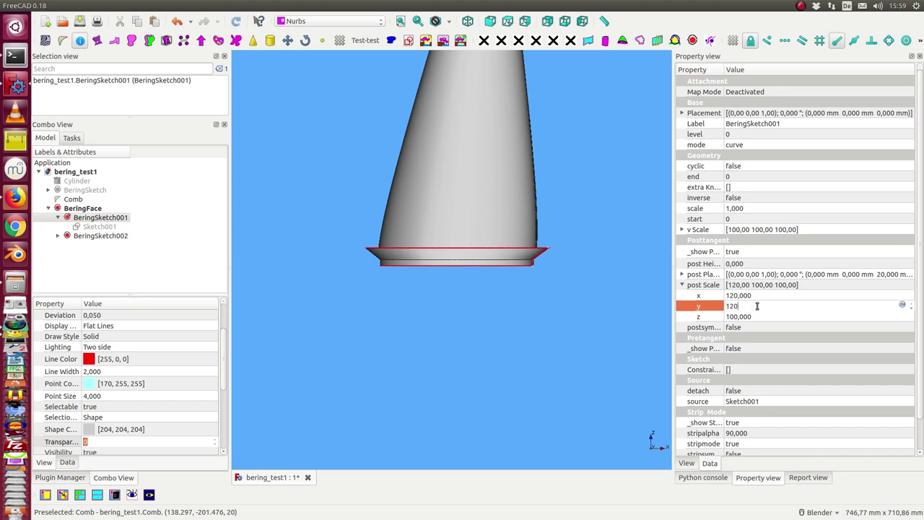
{"action": "key", "text": "Return"}
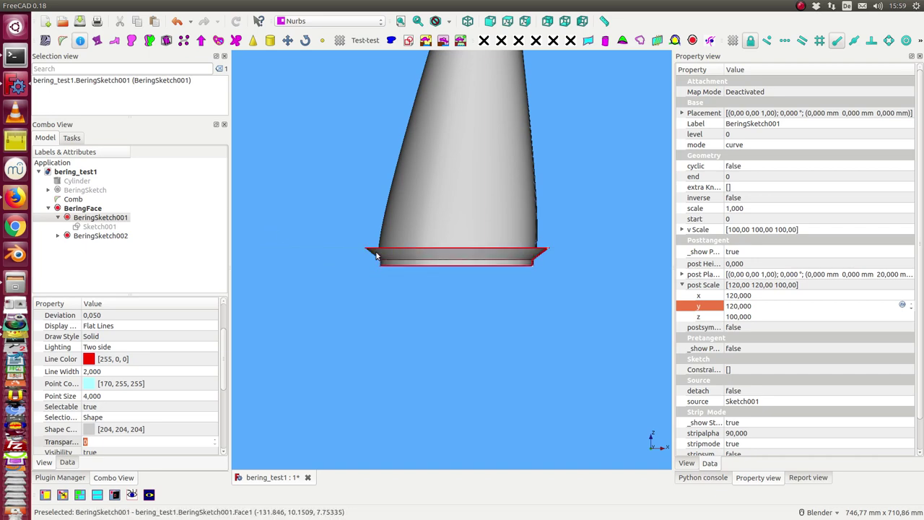
{"action": "mouse_move", "coordinate": [372, 175]}
{"action": "middle_mouse_down"}
{"action": "mouse_move", "coordinate": [424, 274]}
{"action": "mouse_move", "coordinate": [392, 197]}
{"action": "mouse_move", "coordinate": [433, 210]}
{"action": "middle_mouse_up"}
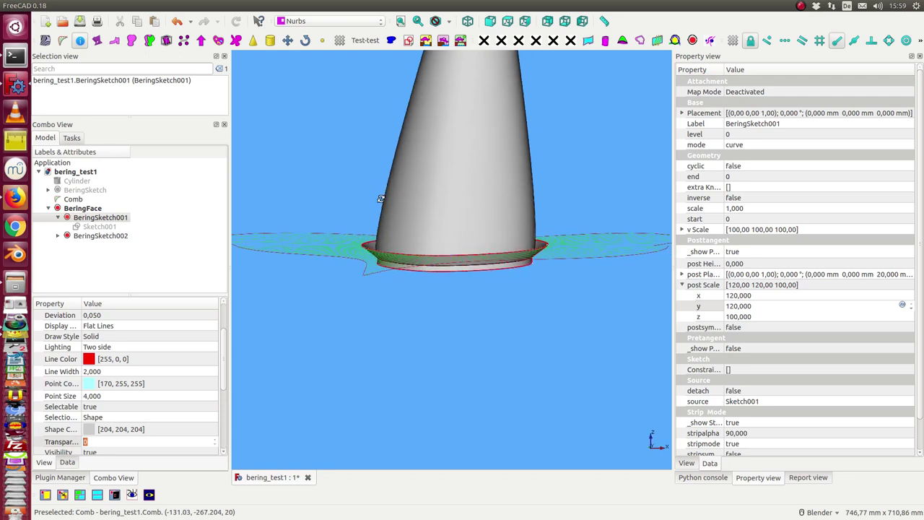
{"action": "left_click", "coordinate": [682, 275]}
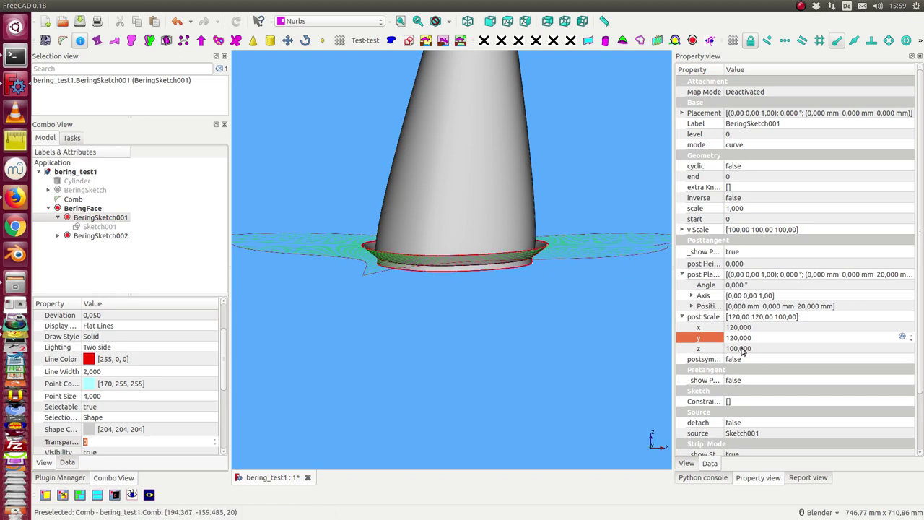
Set BeringSketch001's post Placement z position to 120 mm
{"action": "left_click", "coordinate": [692, 306]}
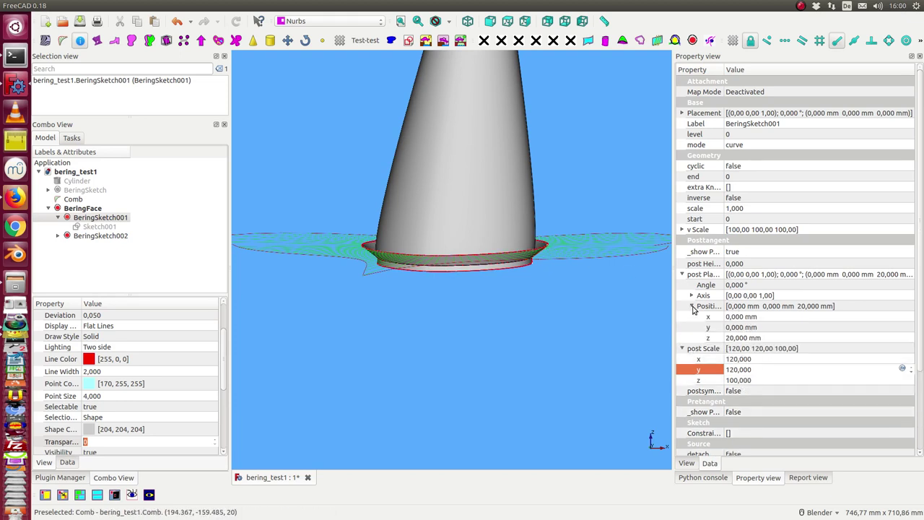
{"action": "left_click", "coordinate": [738, 339]}
{"action": "left_click", "coordinate": [739, 337]}
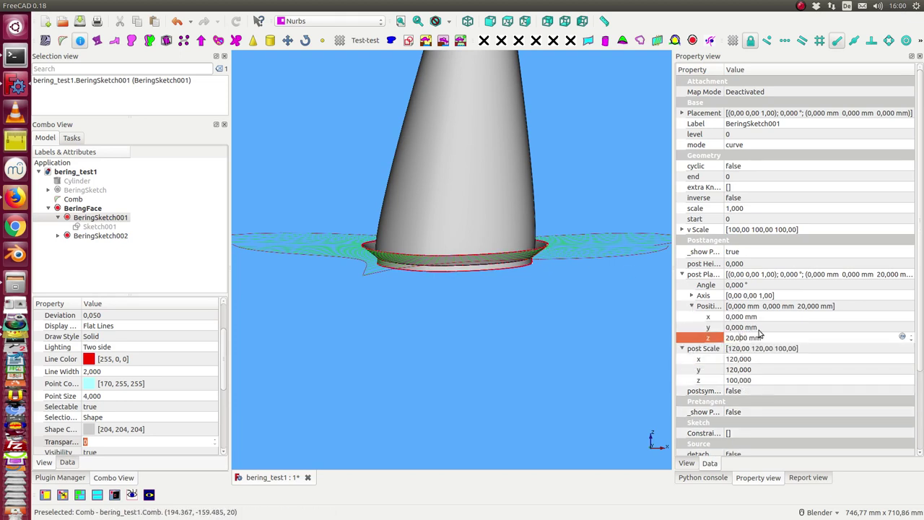
{"action": "type", "text": "1"}
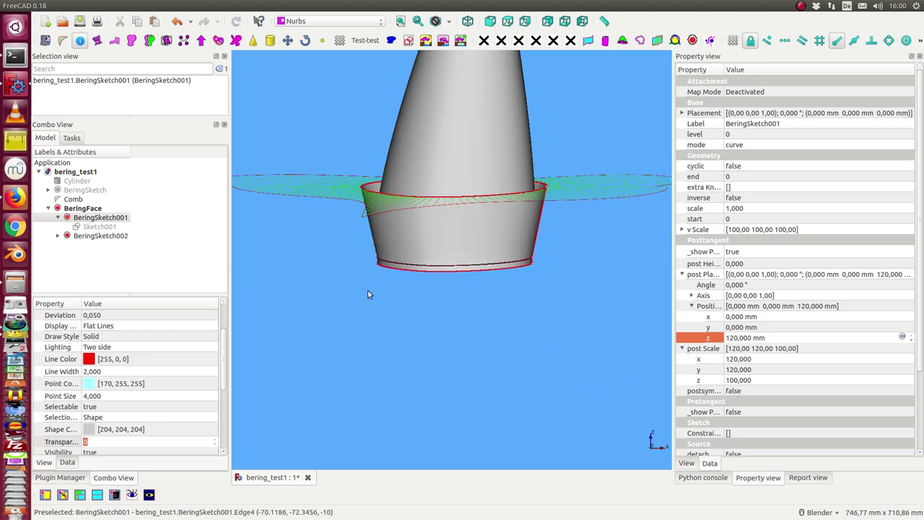
{"action": "middle_click_drag", "start_coordinate": [368, 291], "coordinate": [286, 258]}
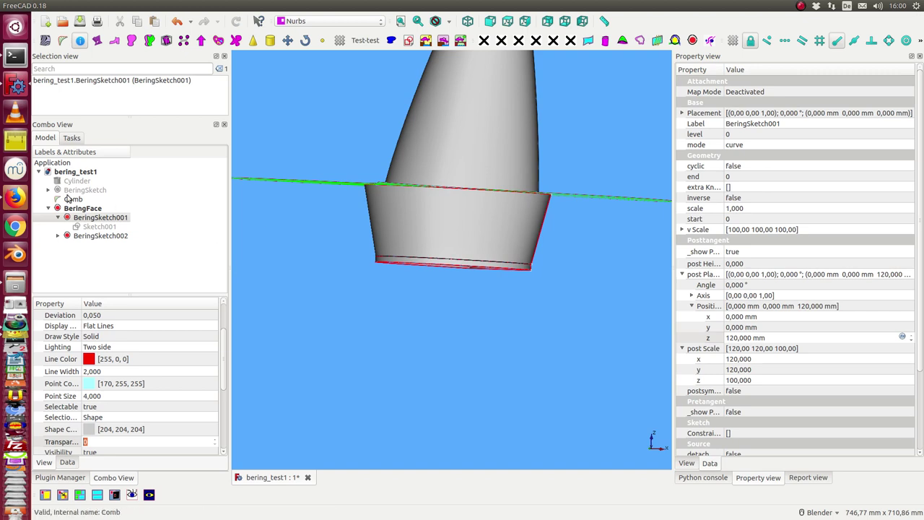
Hide the BeringSketch001 curve and view the bottle from the front
{"action": "left_click", "coordinate": [84, 219]}
{"action": "key", "text": "space"}
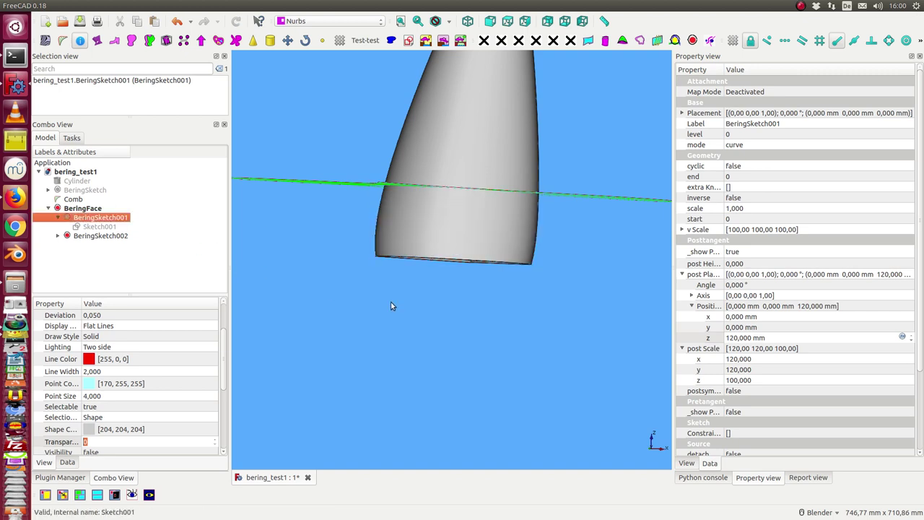
{"action": "key", "text": "1"}
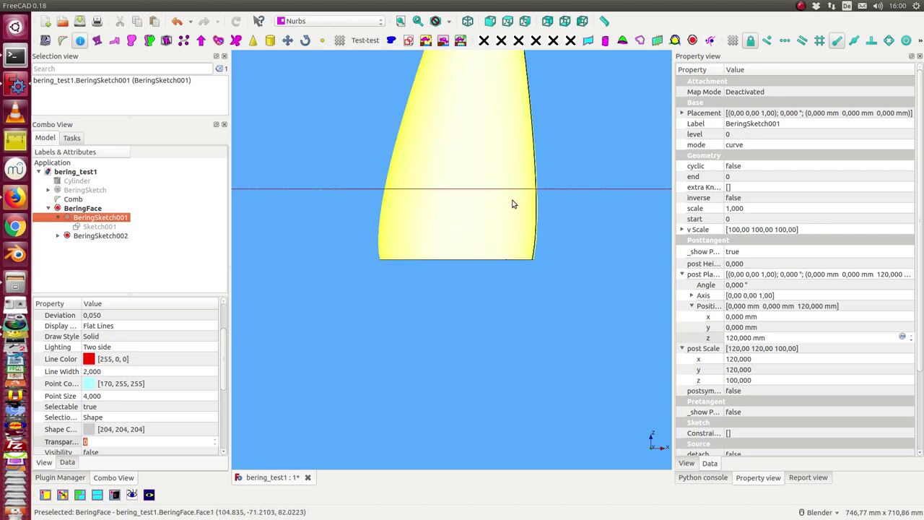
{"action": "scroll", "coordinate": [512, 202], "scroll_direction": "down", "scroll_amount": 1}
{"action": "scroll", "coordinate": [503, 109], "scroll_direction": "down", "scroll_amount": 3}
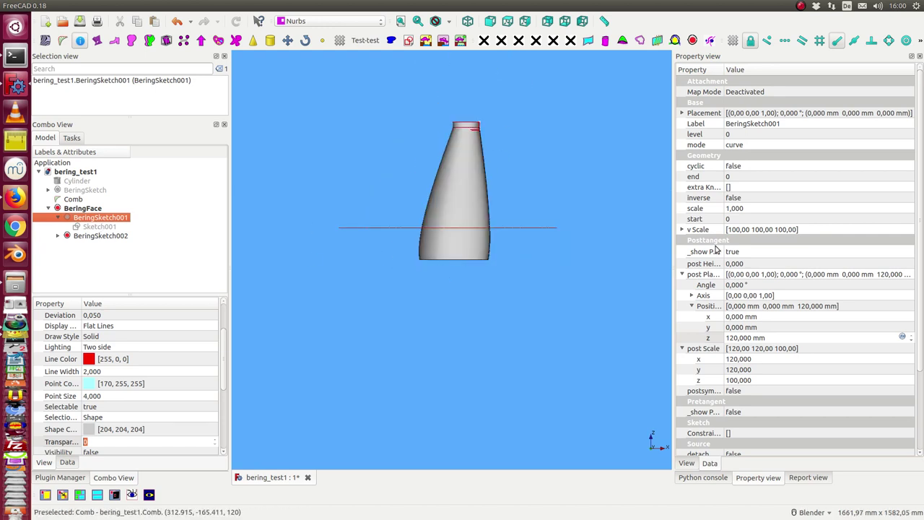
Set BeringSketch001's post Scale x to 200
{"action": "left_click", "coordinate": [770, 358]}
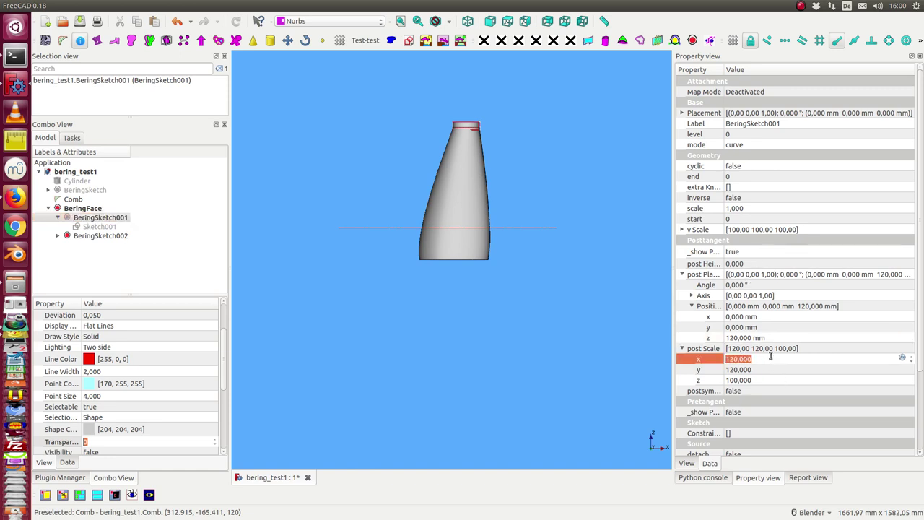
{"action": "type", "text": "200"}
{"action": "key", "text": "Return"}
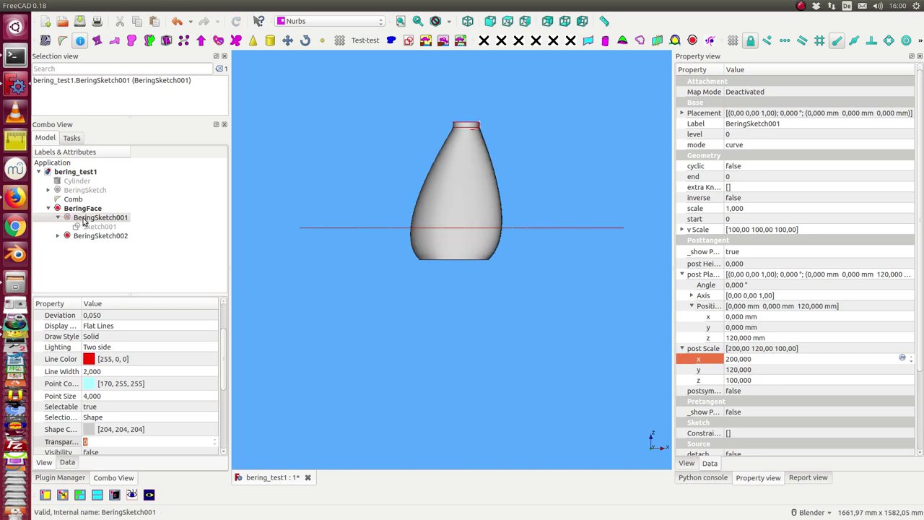
Temporarily show BeringSketch001 to inspect the oval flare, then hide it again
{"action": "left_click", "coordinate": [83, 222]}
{"action": "key", "text": "space"}
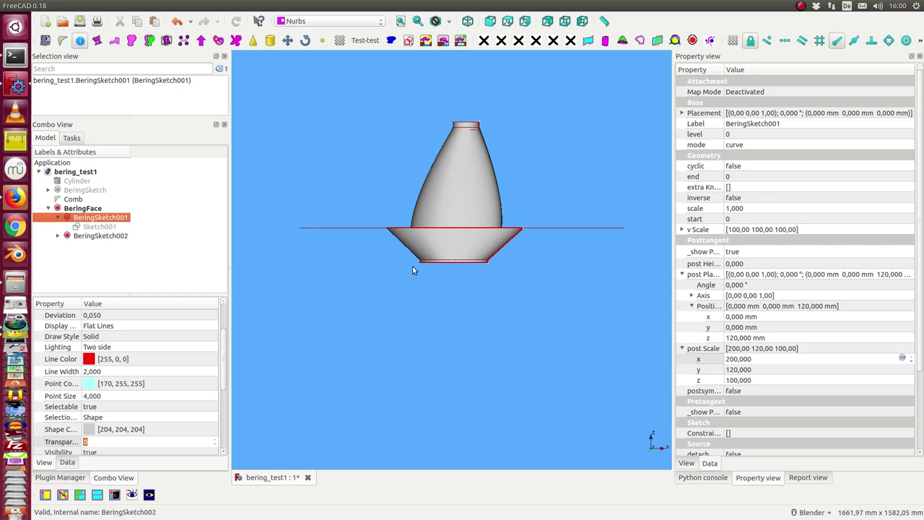
{"action": "mouse_move", "coordinate": [351, 221]}
{"action": "middle_mouse_down"}
{"action": "mouse_move", "coordinate": [455, 289]}
{"action": "mouse_move", "coordinate": [335, 173]}
{"action": "middle_mouse_up"}
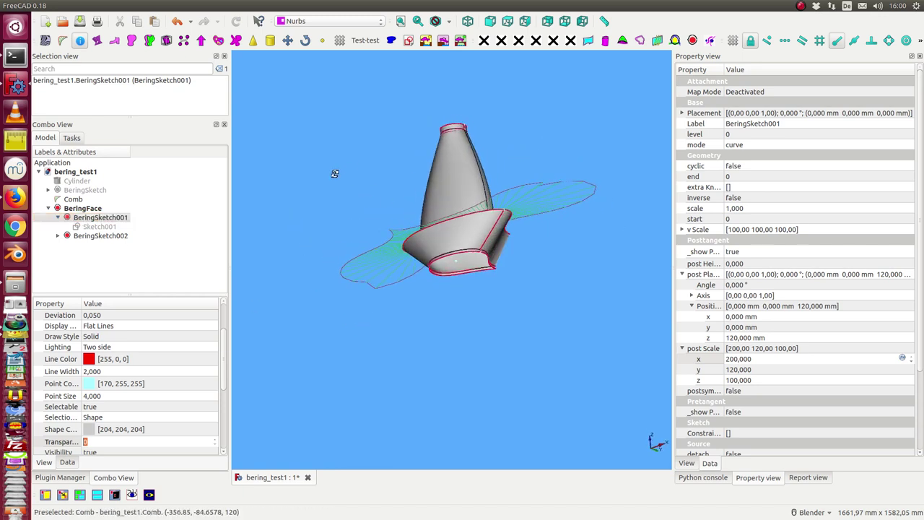
{"action": "key", "text": "space"}
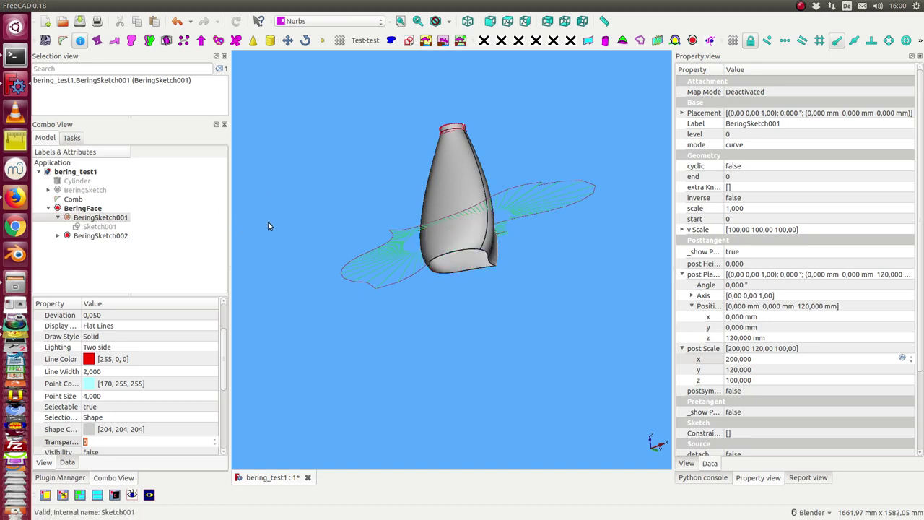
{"action": "mouse_move", "coordinate": [502, 242]}
{"action": "middle_mouse_down"}
{"action": "mouse_move", "coordinate": [438, 271]}
{"action": "mouse_move", "coordinate": [481, 237]}
{"action": "mouse_move", "coordinate": [376, 188]}
{"action": "middle_mouse_up"}
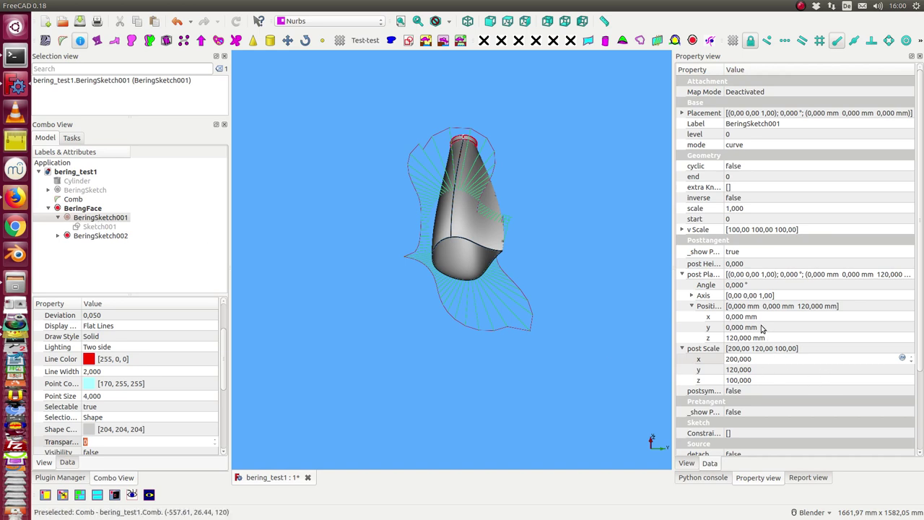
Set BeringSketch001's post Scale y to 50
{"action": "left_click", "coordinate": [763, 370]}
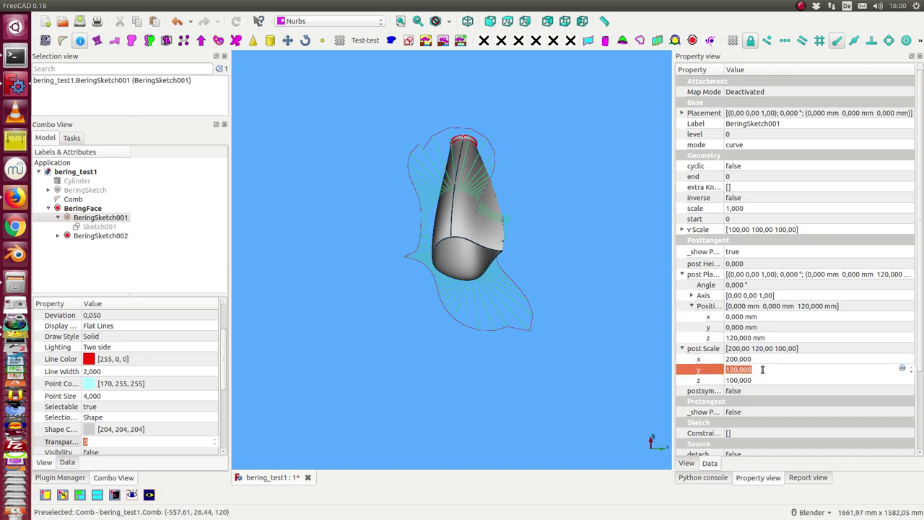
{"action": "type", "text": "50"}
{"action": "key", "text": "Return"}
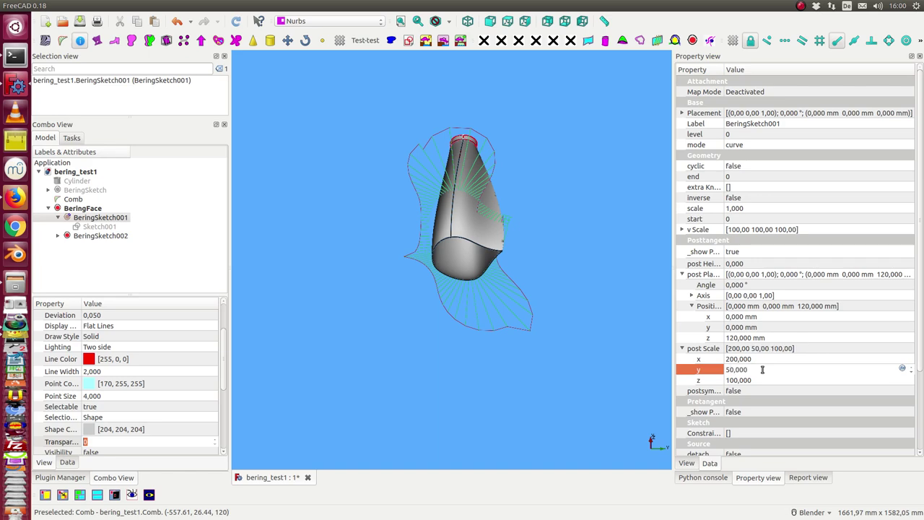
{"action": "mouse_move", "coordinate": [492, 188]}
{"action": "middle_mouse_down"}
{"action": "mouse_move", "coordinate": [397, 255]}
{"action": "mouse_move", "coordinate": [416, 278]}
{"action": "mouse_move", "coordinate": [485, 190]}
{"action": "mouse_move", "coordinate": [522, 242]}
{"action": "mouse_move", "coordinate": [427, 266]}
{"action": "middle_mouse_up"}
Inspect the squashed bottle from isometric, front and side views
{"action": "key", "text": "2"}
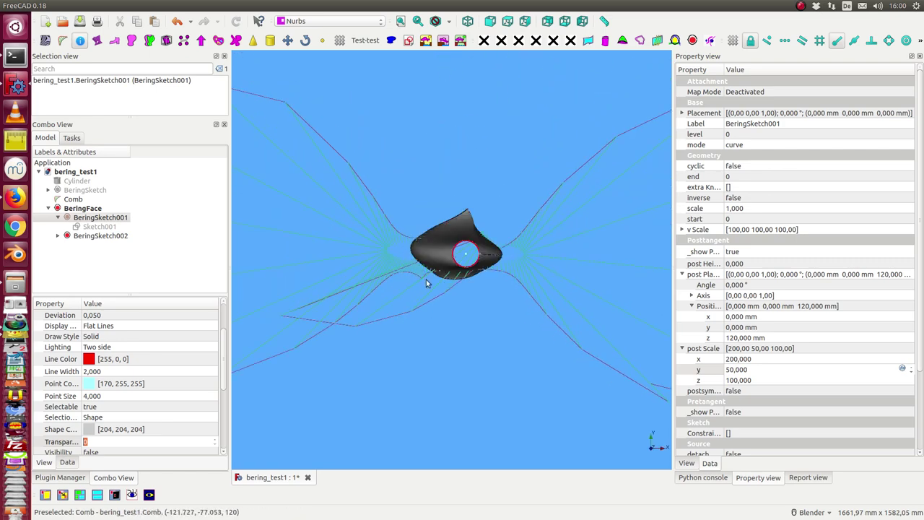
{"action": "key", "text": "0"}
{"action": "key", "text": "1"}
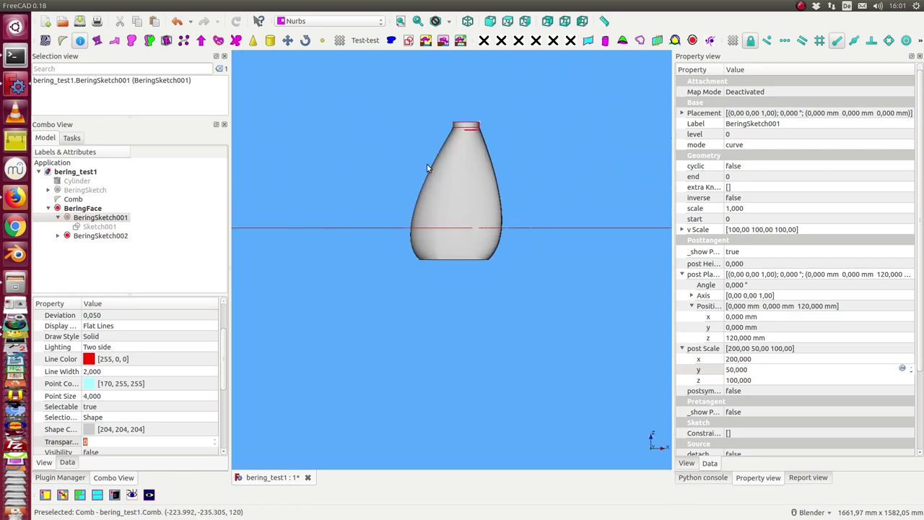
{"action": "key", "text": "3"}
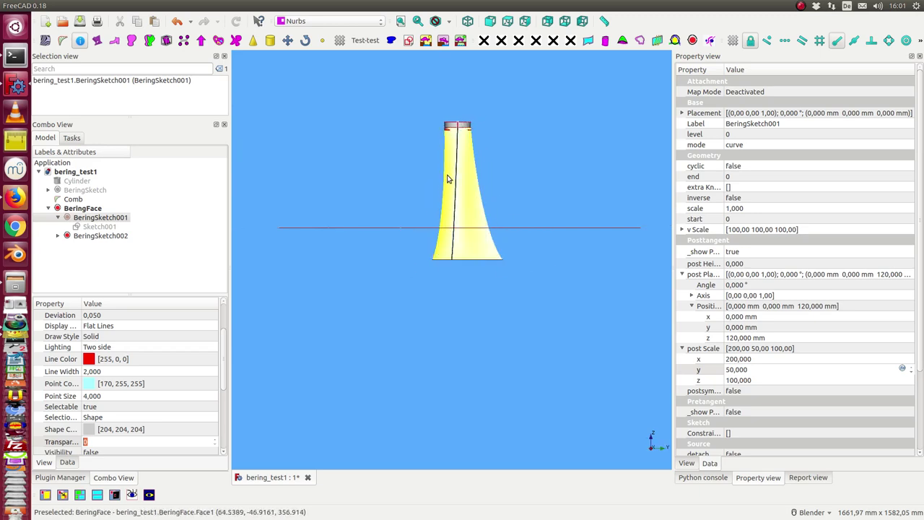
{"action": "mouse_move", "coordinate": [448, 177]}
{"action": "middle_mouse_down"}
{"action": "mouse_move", "coordinate": [482, 246]}
{"action": "mouse_move", "coordinate": [438, 227]}
{"action": "mouse_move", "coordinate": [467, 209]}
{"action": "middle_mouse_up"}
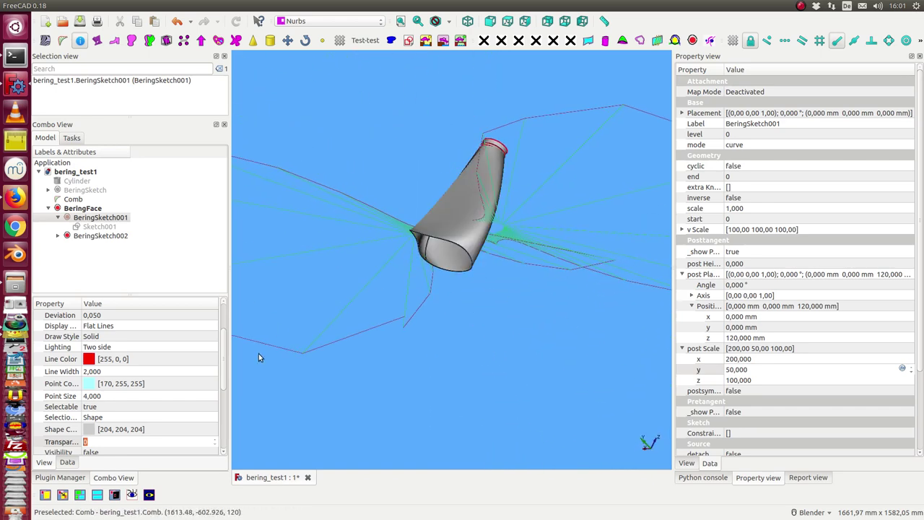
{"action": "middle_click_drag", "start_coordinate": [330, 370], "coordinate": [412, 419]}
{"action": "key", "text": "1"}
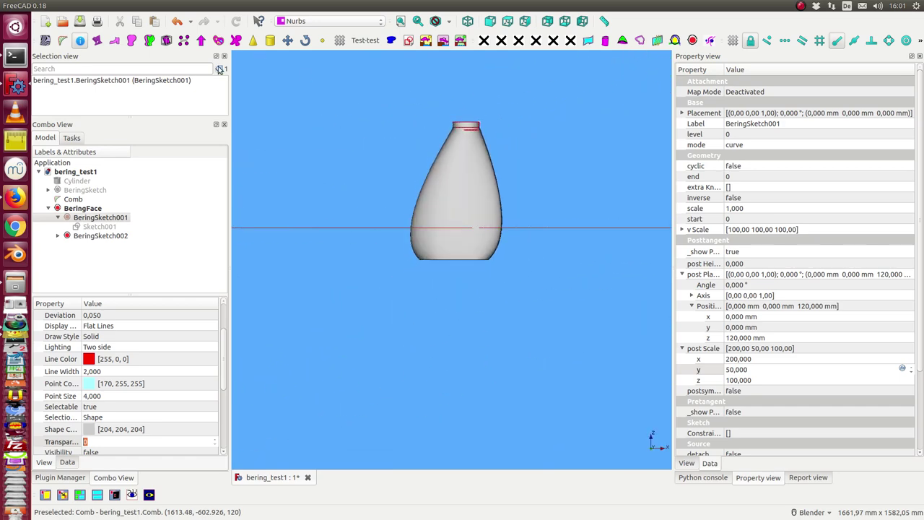
Hide BeringSketch002 and view the bottle from the side
{"action": "left_click", "coordinate": [94, 236]}
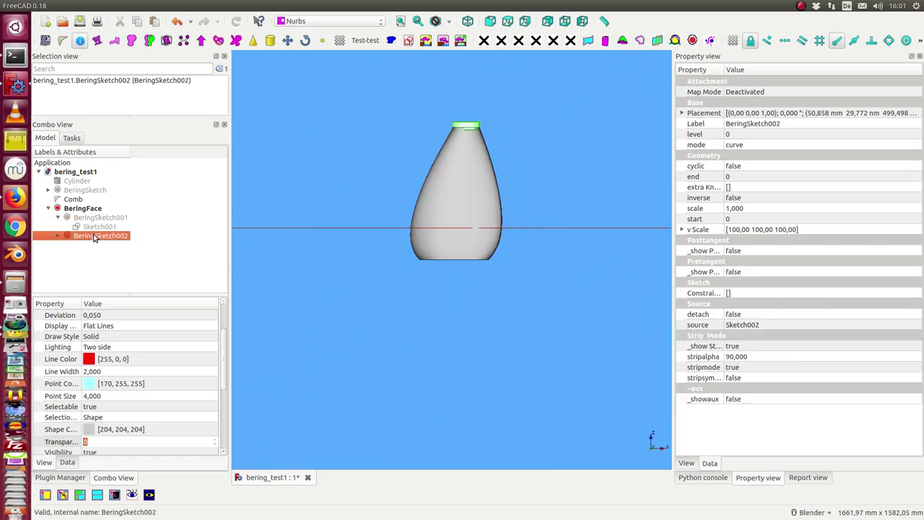
{"action": "key", "text": "space"}
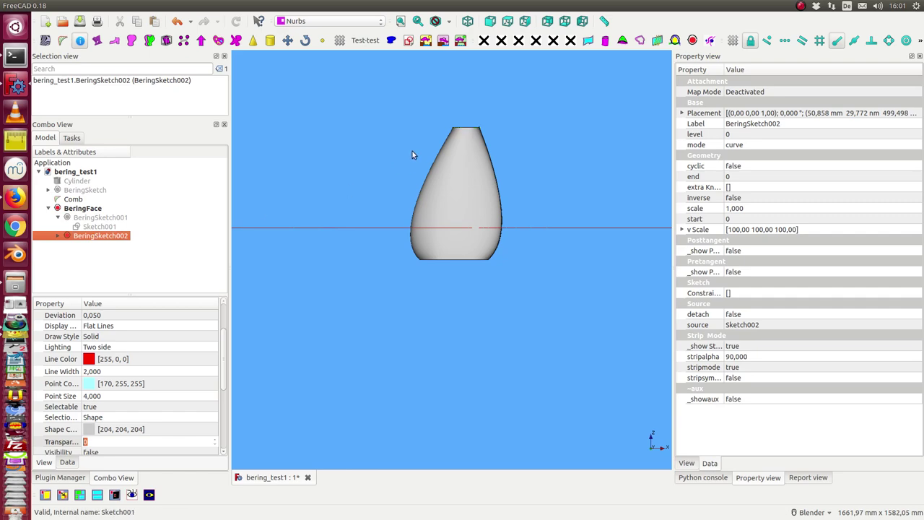
{"action": "mouse_move", "coordinate": [339, 143]}
{"action": "middle_mouse_down"}
{"action": "mouse_move", "coordinate": [463, 75]}
{"action": "mouse_move", "coordinate": [252, 232]}
{"action": "mouse_move", "coordinate": [346, 268]}
{"action": "mouse_move", "coordinate": [430, 267]}
{"action": "mouse_move", "coordinate": [326, 192]}
{"action": "middle_mouse_up"}
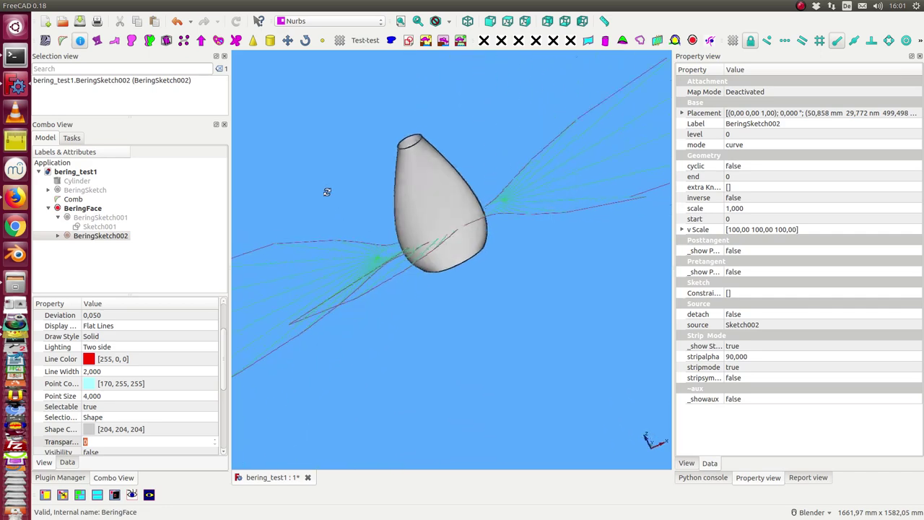
Set BeringFace's _show Closing and end Planes to true, capping both bottle openings
{"action": "left_click", "coordinate": [81, 209]}
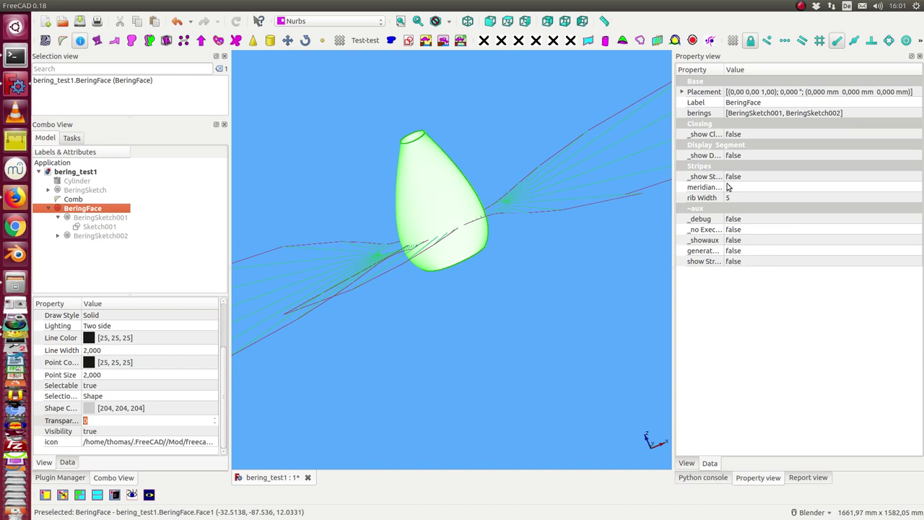
{"action": "double_click", "coordinate": [725, 69]}
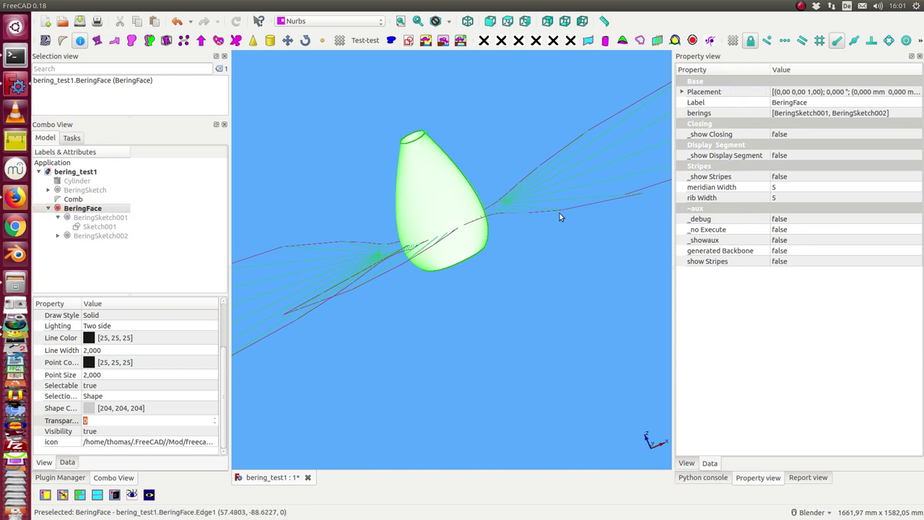
{"action": "left_click", "coordinate": [795, 136]}
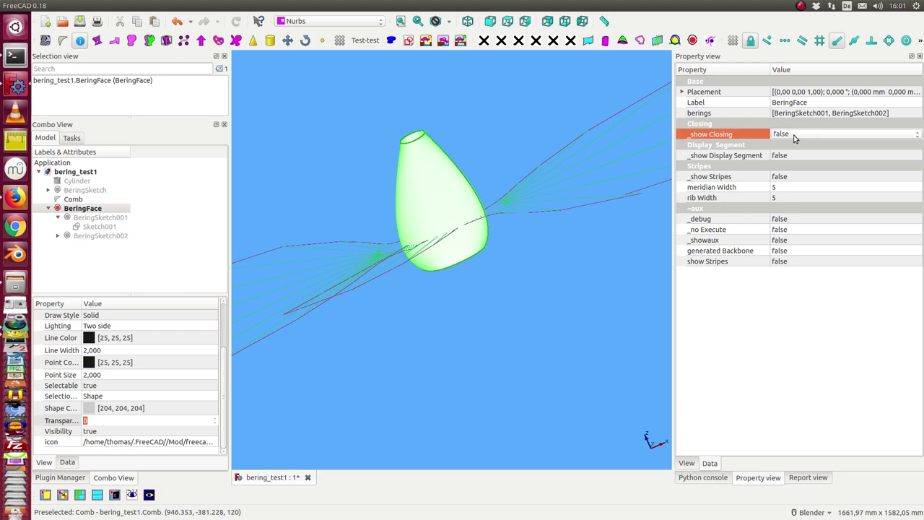
{"action": "scroll", "coordinate": [794, 136], "scroll_direction": "down", "scroll_amount": 1}
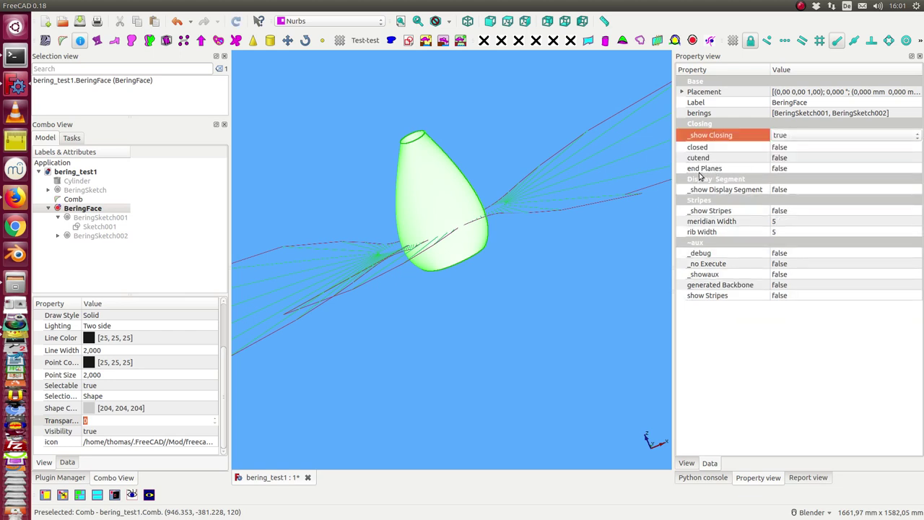
{"action": "left_click", "coordinate": [811, 172]}
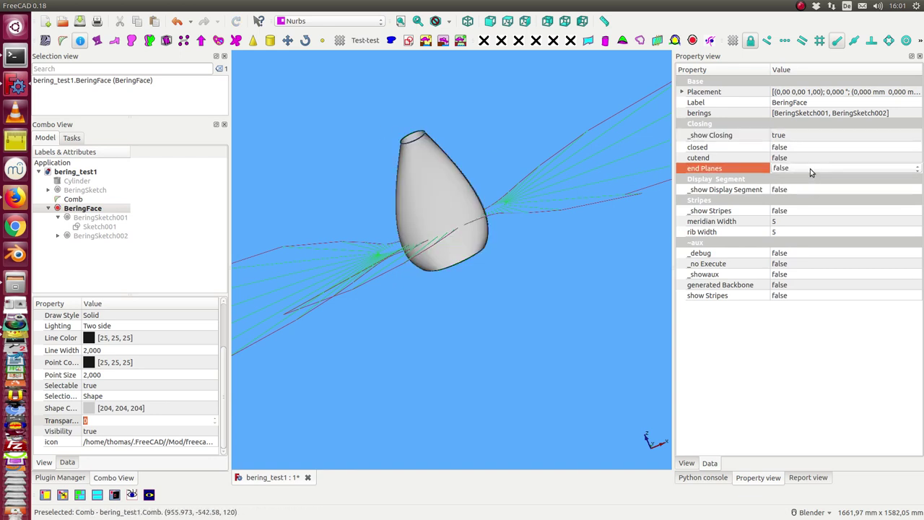
{"action": "scroll", "coordinate": [810, 172], "scroll_direction": "down", "scroll_amount": 1}
{"action": "middle_click_drag", "start_coordinate": [511, 370], "coordinate": [475, 346]}
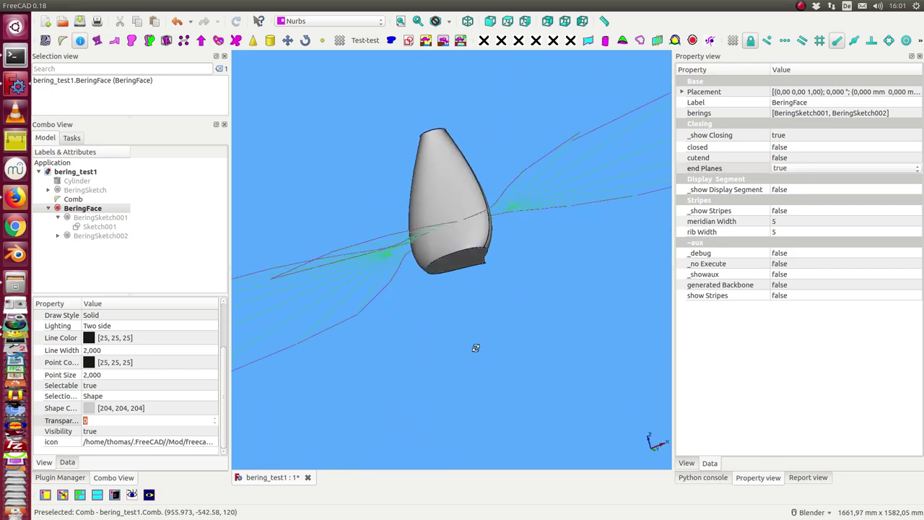
{"action": "mouse_move", "coordinate": [355, 74]}
{"action": "middle_mouse_down"}
{"action": "mouse_move", "coordinate": [415, 207]}
{"action": "mouse_move", "coordinate": [505, 291]}
{"action": "mouse_move", "coordinate": [588, 285]}
{"action": "mouse_move", "coordinate": [525, 110]}
{"action": "mouse_move", "coordinate": [349, 223]}
{"action": "mouse_move", "coordinate": [384, 291]}
{"action": "mouse_move", "coordinate": [435, 322]}
{"action": "mouse_move", "coordinate": [483, 293]}
{"action": "mouse_move", "coordinate": [535, 238]}
{"action": "mouse_move", "coordinate": [423, 128]}
{"action": "middle_mouse_up"}
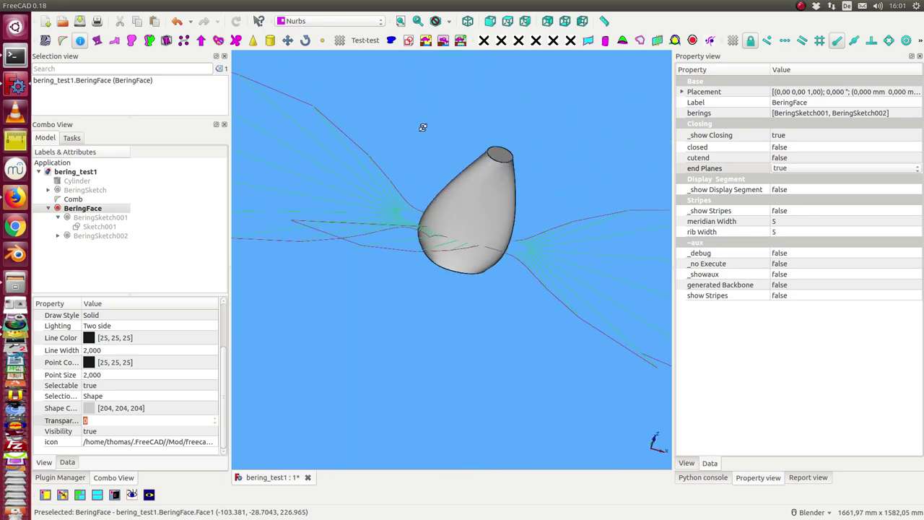
Delete the Comb object and show the bottle surface's control points, standing it upright
{"action": "left_click", "coordinate": [72, 199]}
{"action": "key", "text": "Delete"}
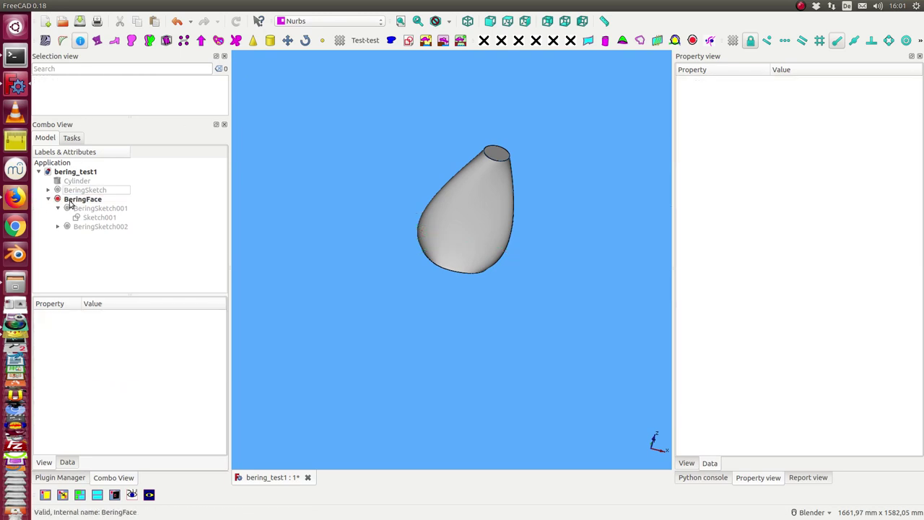
{"action": "left_click", "coordinate": [463, 217]}
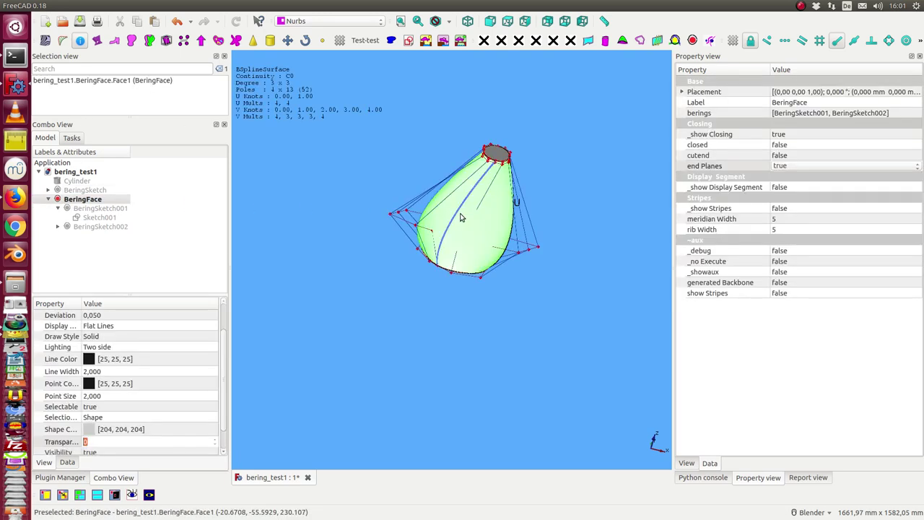
{"action": "mouse_move", "coordinate": [303, 221]}
{"action": "middle_mouse_down"}
{"action": "mouse_move", "coordinate": [361, 302]}
{"action": "mouse_move", "coordinate": [446, 357]}
{"action": "mouse_move", "coordinate": [489, 307]}
{"action": "middle_mouse_up"}
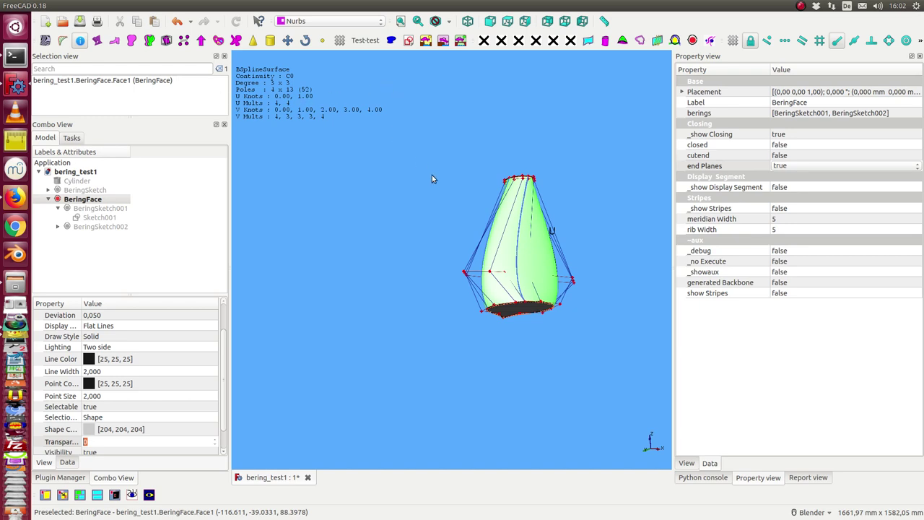
Inspect the control net, then finish on an enlarged, recentred front view
{"action": "mouse_move", "coordinate": [421, 136]}
{"action": "middle_mouse_down"}
{"action": "mouse_move", "coordinate": [402, 202]}
{"action": "mouse_move", "coordinate": [466, 278]}
{"action": "mouse_move", "coordinate": [448, 246]}
{"action": "middle_mouse_up"}
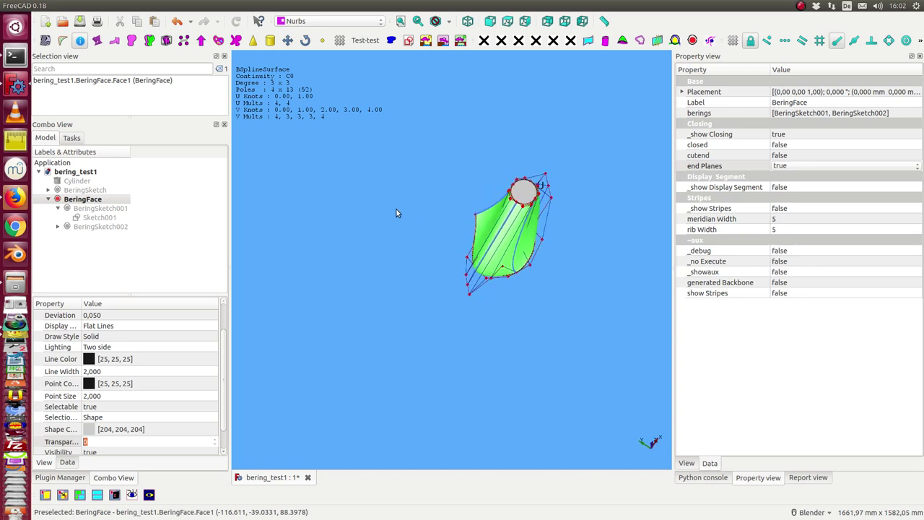
{"action": "key", "text": "1"}
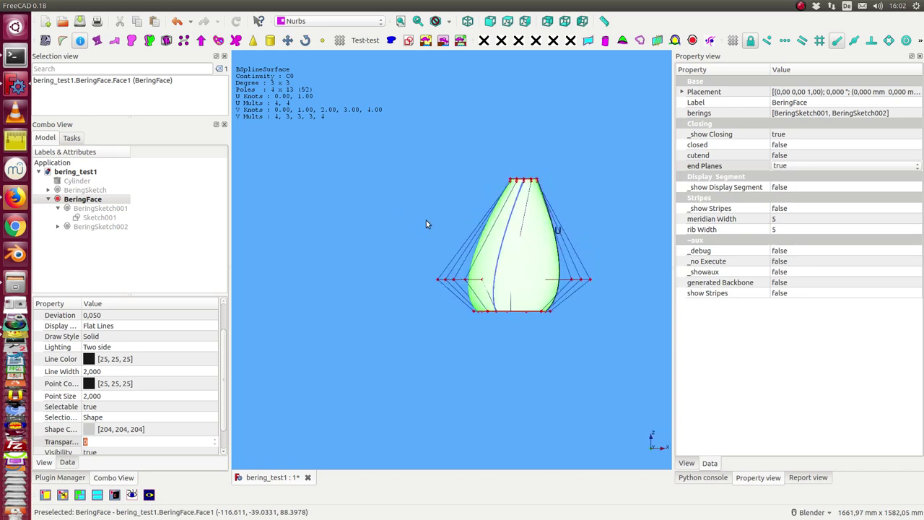
{"action": "scroll", "coordinate": [505, 238], "scroll_direction": "up", "scroll_amount": 3}
{"action": "middle_click_drag", "start_coordinate": [506, 239], "coordinate": [367, 284], "text": "shift"}
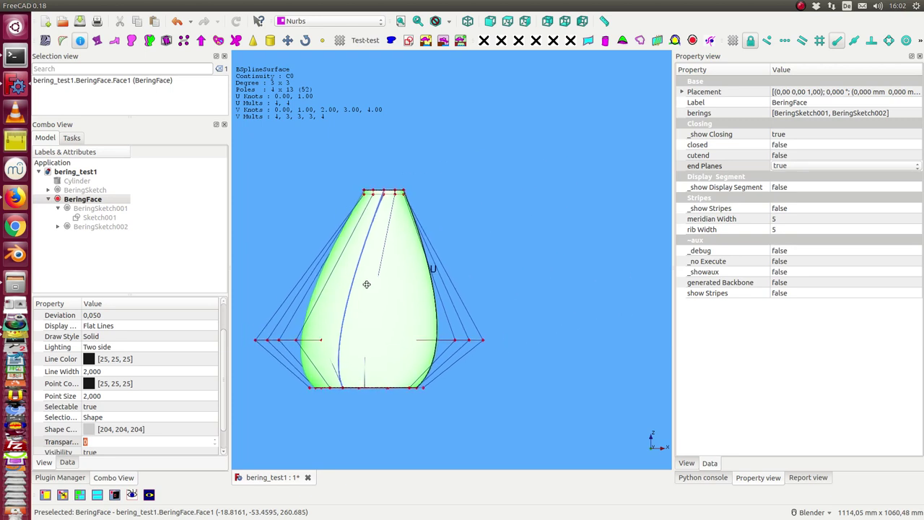
{"action": "left_click", "coordinate": [99, 218]}
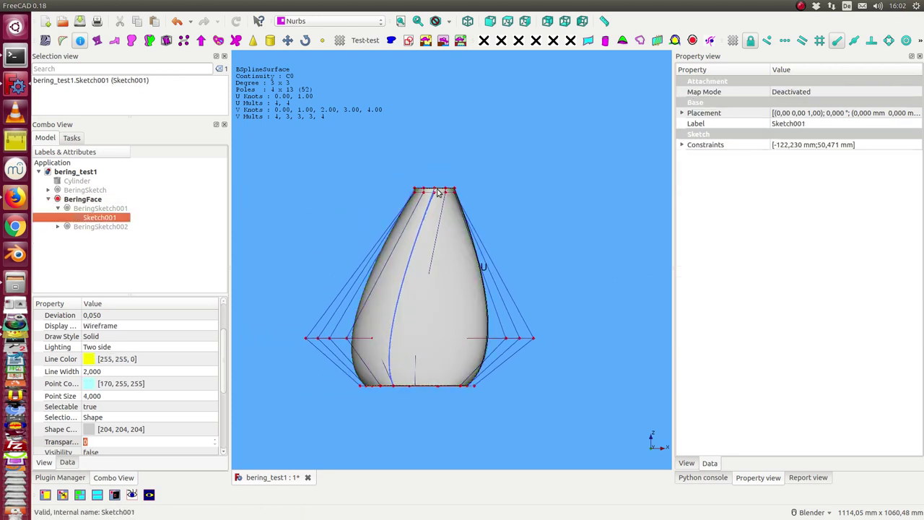
Show BeringSketch002 again and set its v Scale x to 150, widening the bottle's neck
{"action": "left_click", "coordinate": [100, 227]}
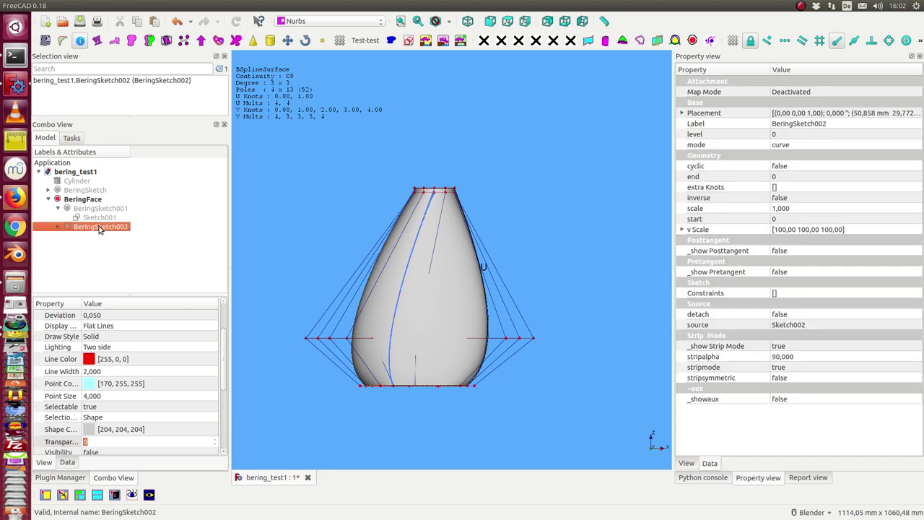
{"action": "key", "text": "space"}
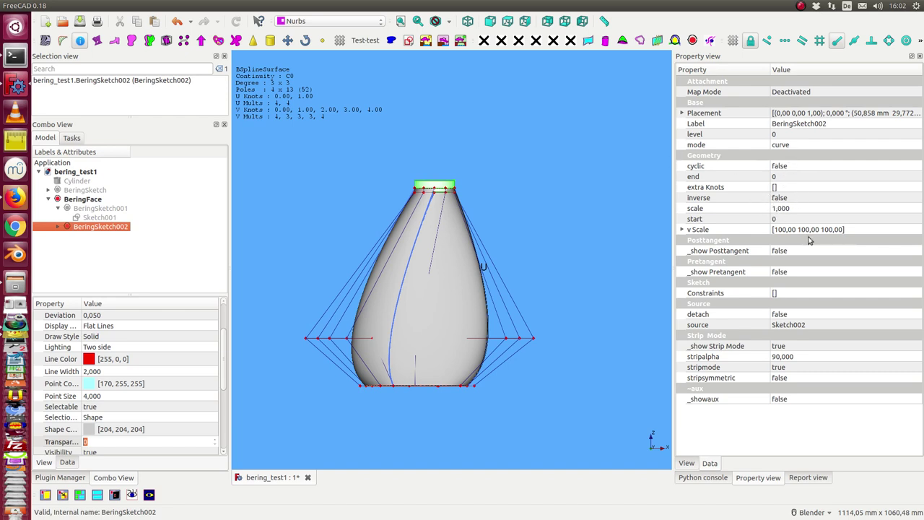
{"action": "left_click", "coordinate": [683, 229]}
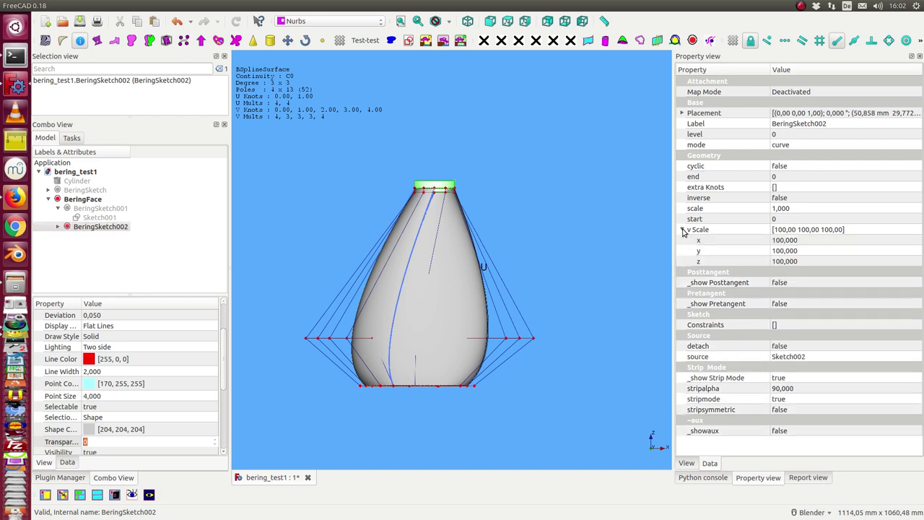
{"action": "left_click", "coordinate": [784, 243]}
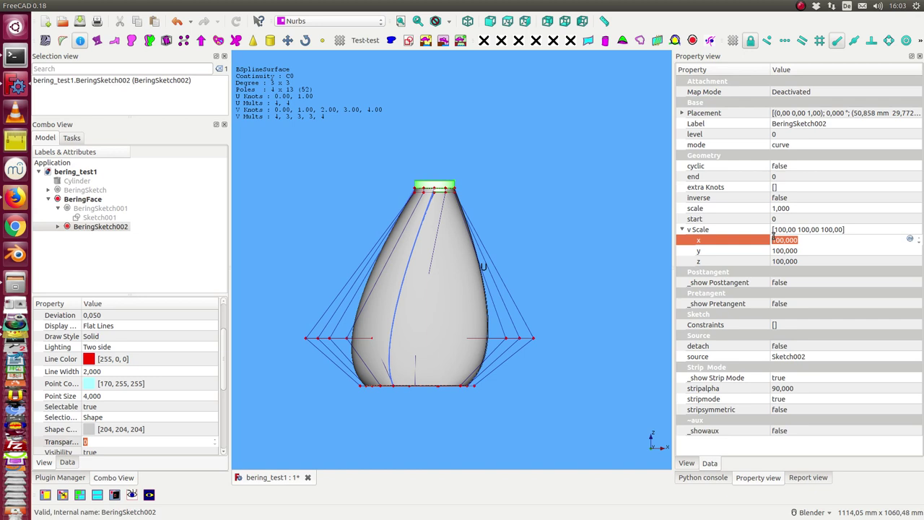
{"action": "type", "text": "4"}
{"action": "key", "text": "Return"}
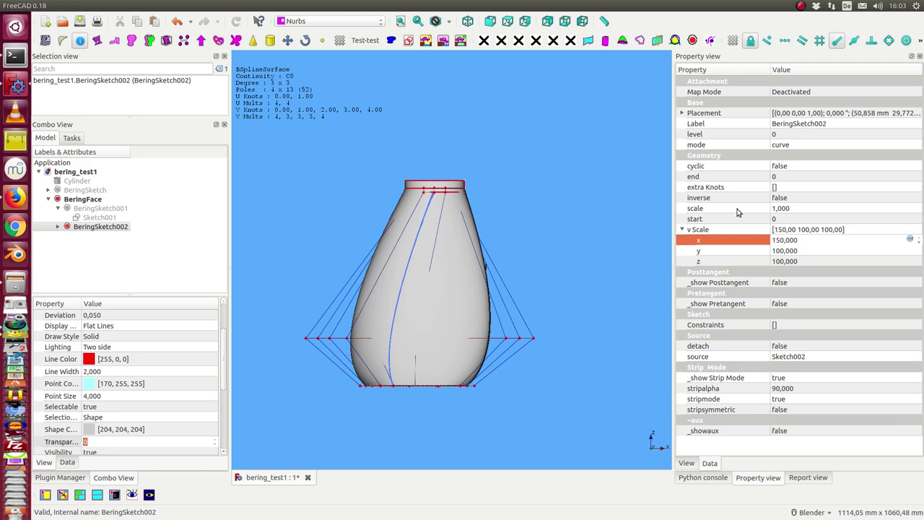
{"action": "mouse_move", "coordinate": [508, 125]}
{"action": "middle_mouse_down"}
{"action": "mouse_move", "coordinate": [470, 242]}
{"action": "mouse_move", "coordinate": [475, 142]}
{"action": "middle_mouse_up"}
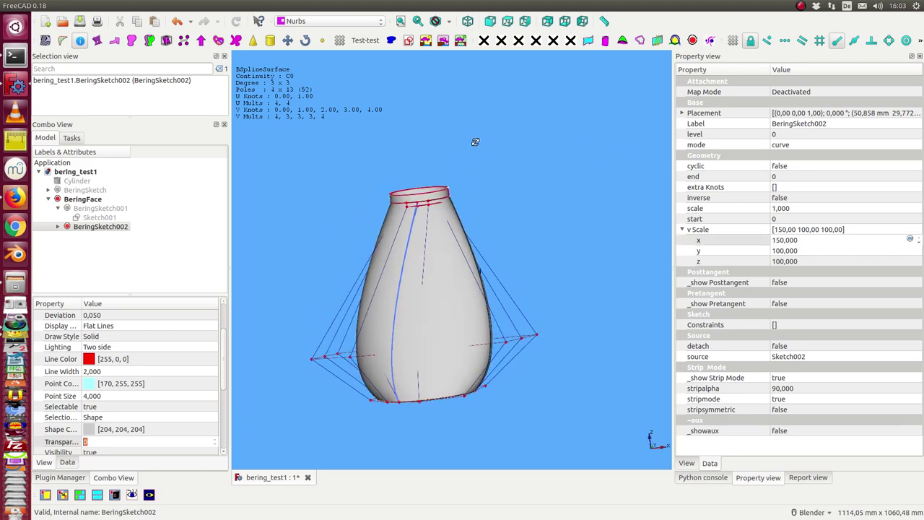